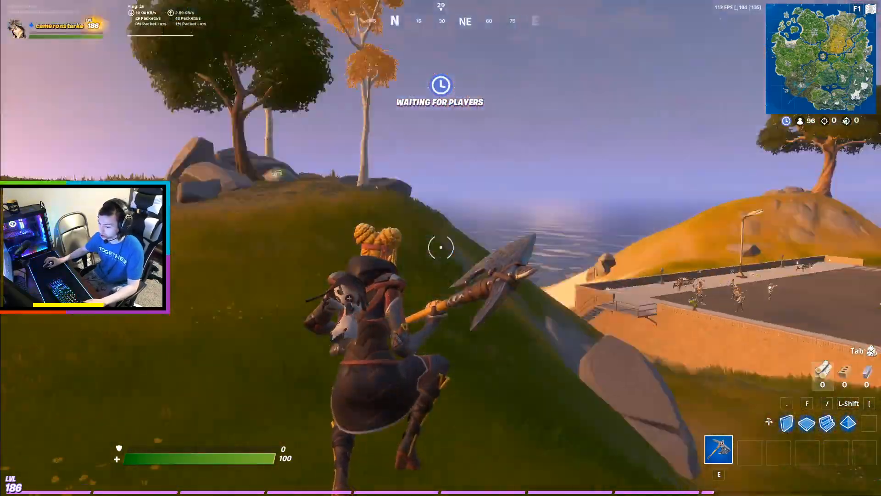
pyautogui.press('w')
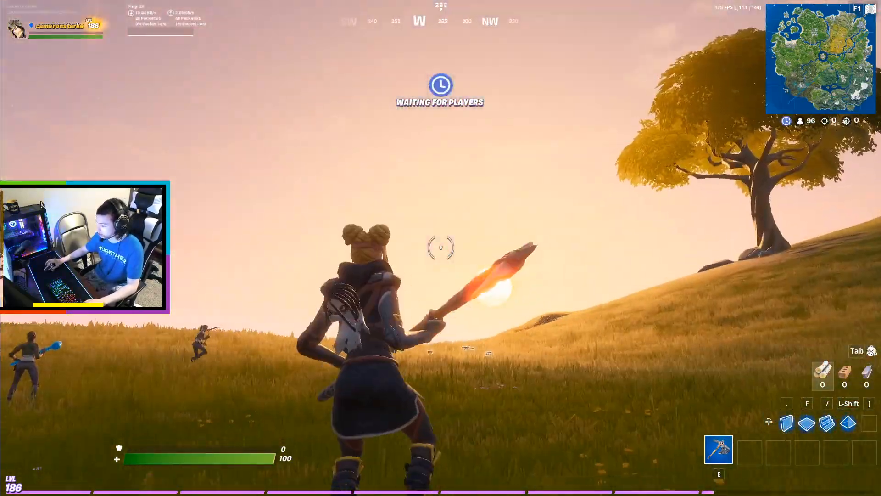
pyautogui.press('w')
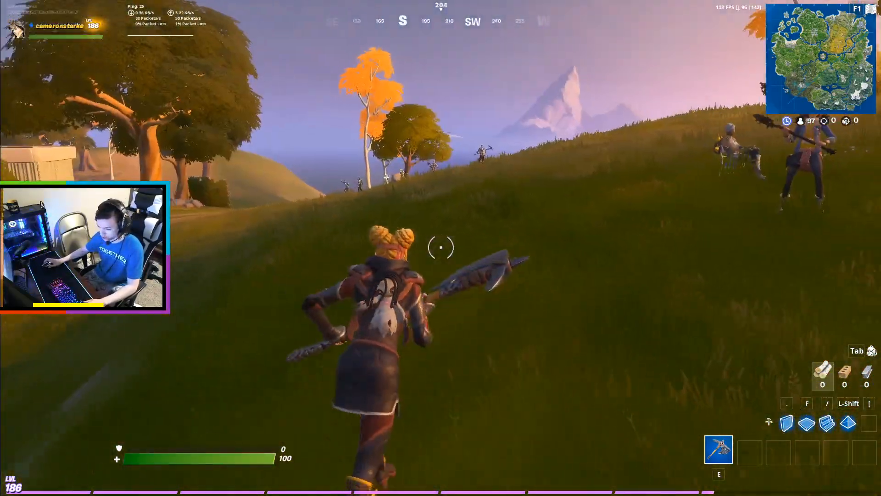
pyautogui.press('w')
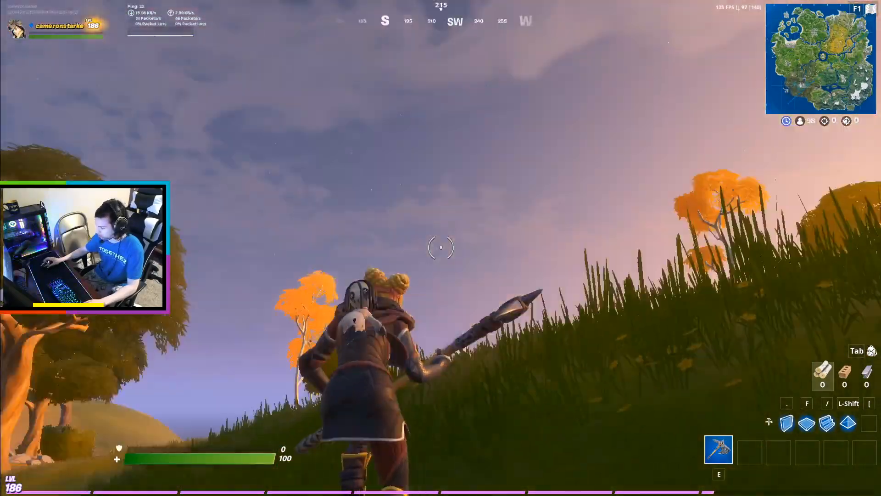
# Perform the hula hoop emote from the emote wheel.
pyautogui.press('b')
pyautogui.scroll(-1, 445, 248)
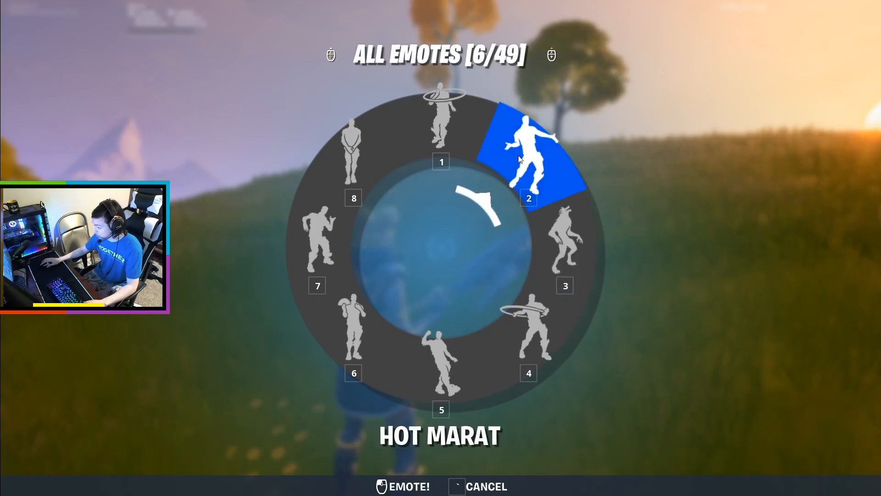
pyautogui.click(444, 202)
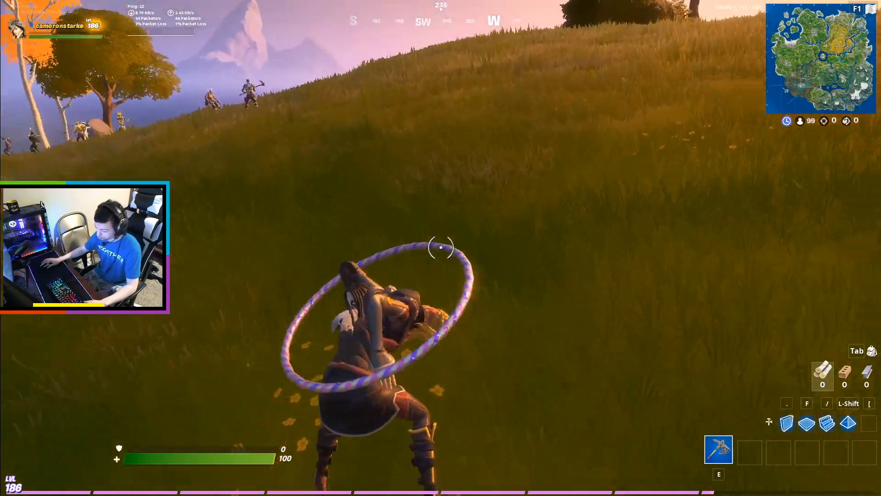
pyautogui.press('w')
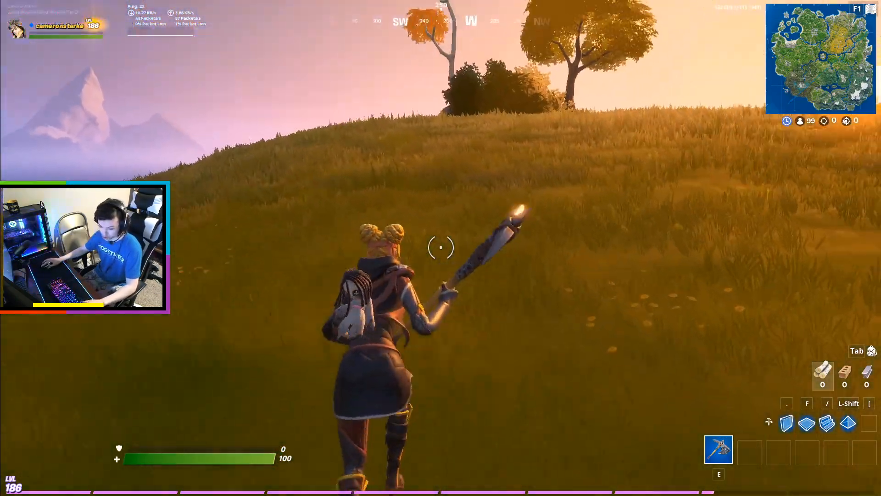
pyautogui.press('space')
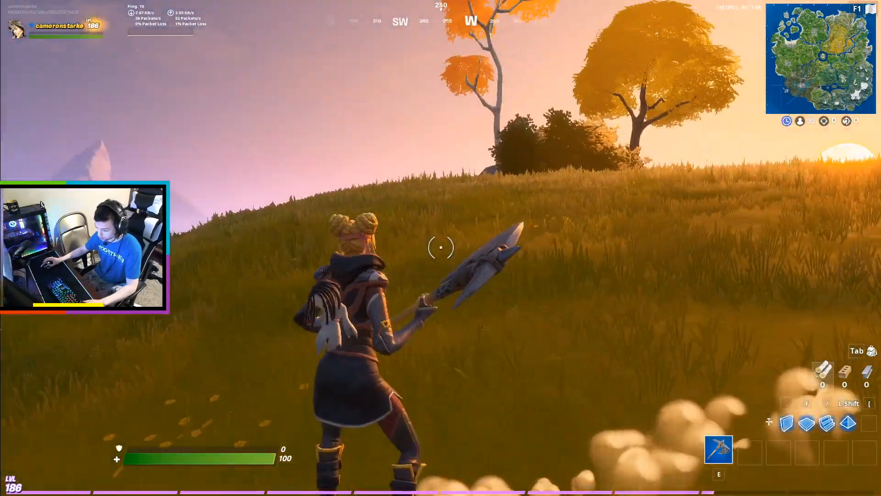
pyautogui.press('w')
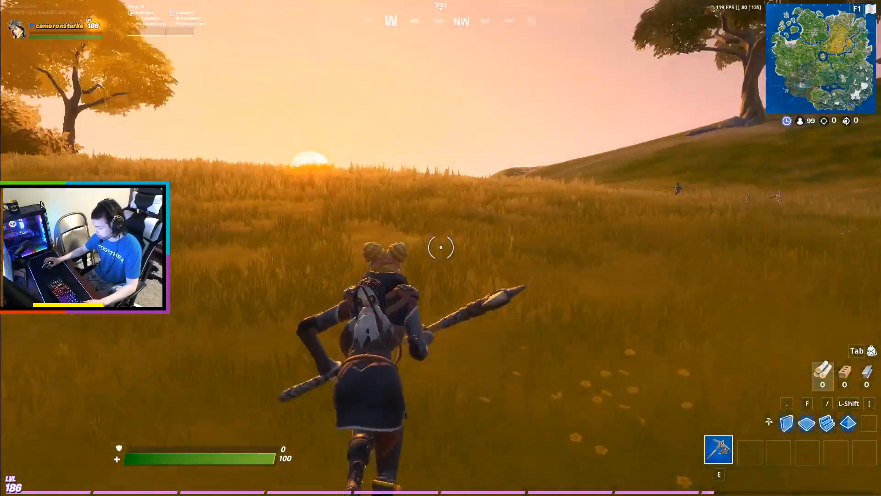
pyautogui.press('space')
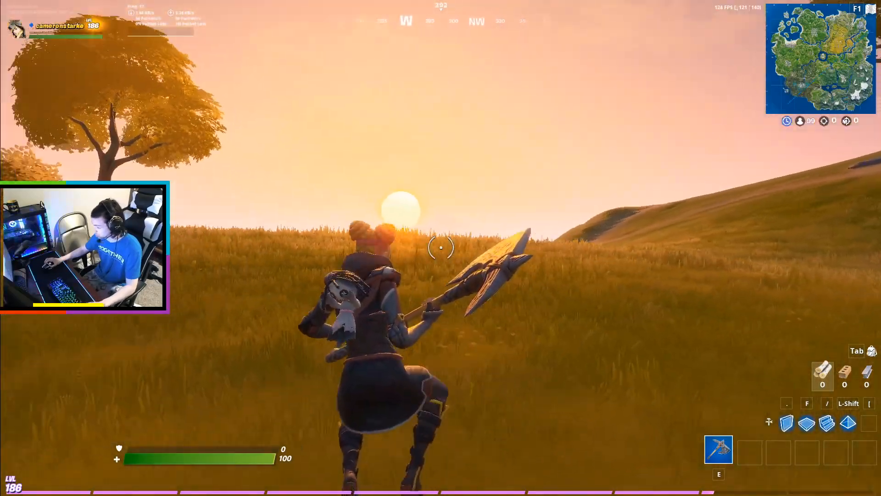
# Perform the emote that sits the character on a chair.
pyautogui.press('`')
pyautogui.click(673, 102)
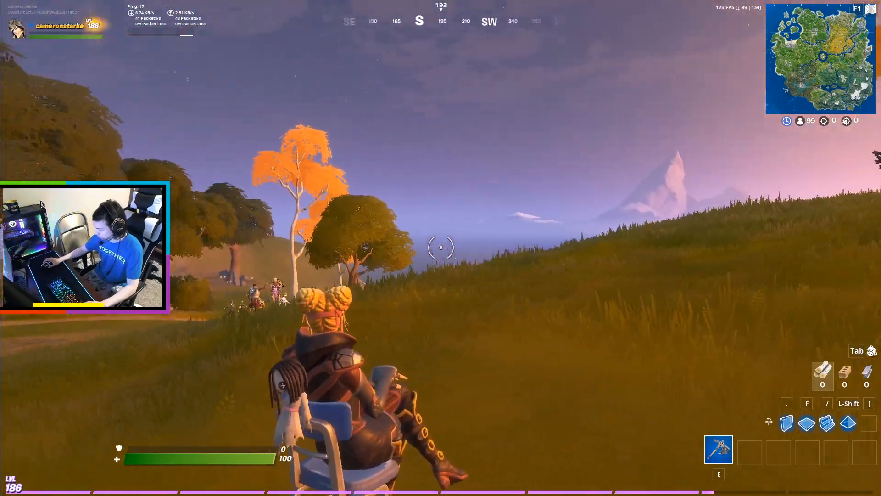
pyautogui.press('w')
# Leave the match to open its replay.
pyautogui.press('Escape')
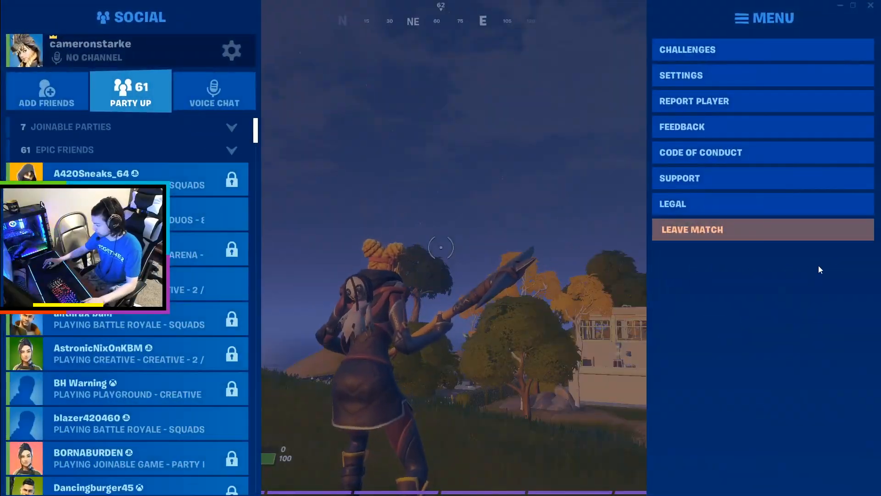
pyautogui.click(698, 231)
pyautogui.press('Escape')
pyautogui.press('Escape')
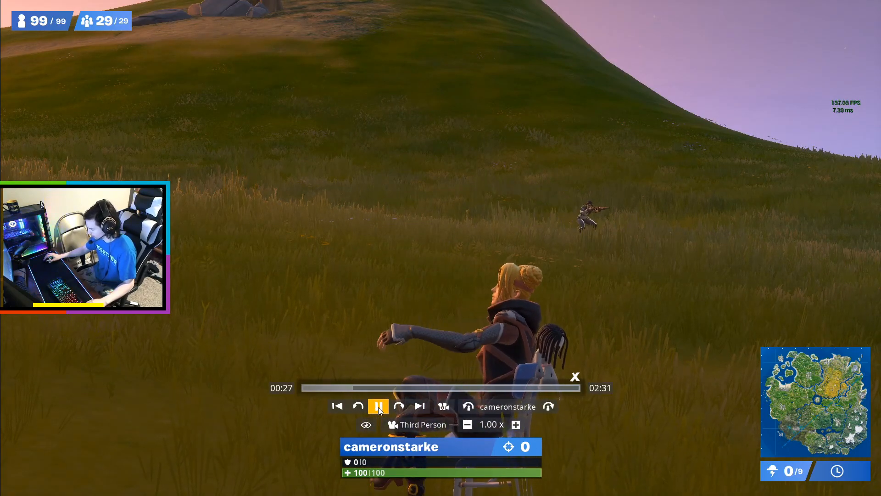
# Pause the replay playback at the seated character.
pyautogui.click(378, 406)
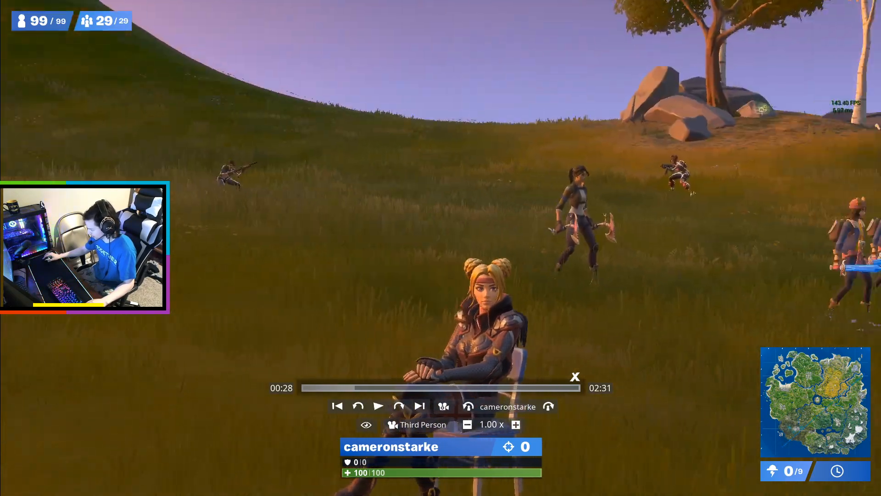
pyautogui.moveTo(467, 438)
pyautogui.mouseDown()
pyautogui.moveTo(481, 408)
pyautogui.moveTo(467, 438)
pyautogui.mouseUp()
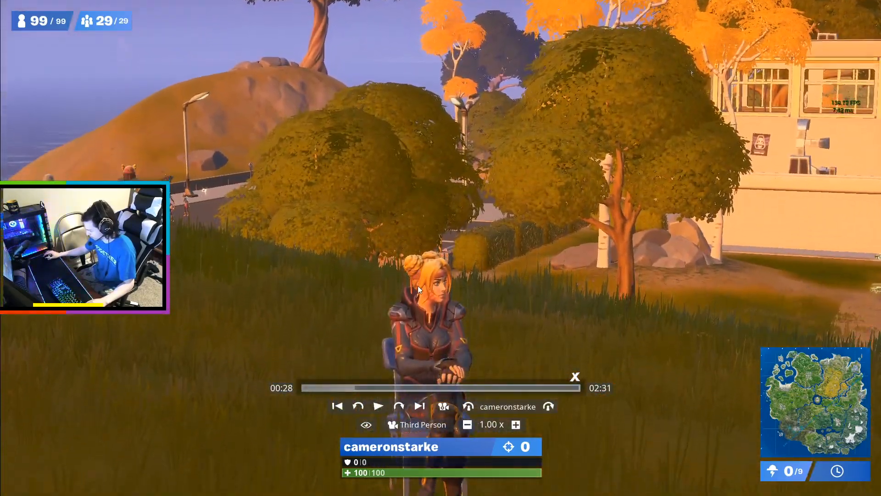
# Switch the replay camera mode to Drone Free.
pyautogui.click(441, 424)
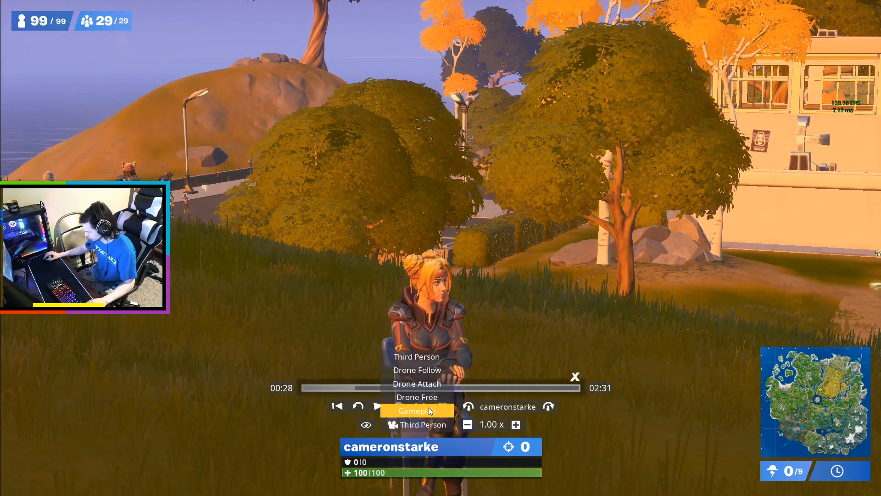
pyautogui.click(418, 398)
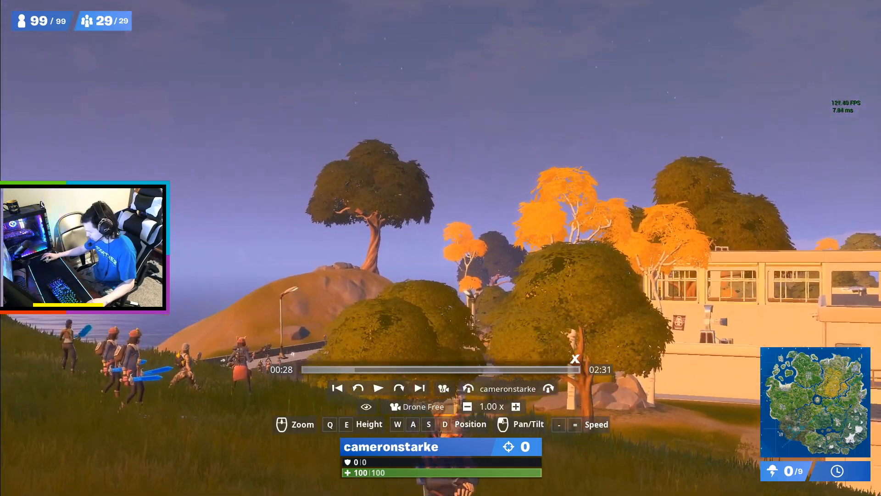
# Set the drone camera's focal length to 20mm.
pyautogui.moveTo(461, 170); pyautogui.dragTo(461, 237)
pyautogui.scroll(-10, 461, 170)
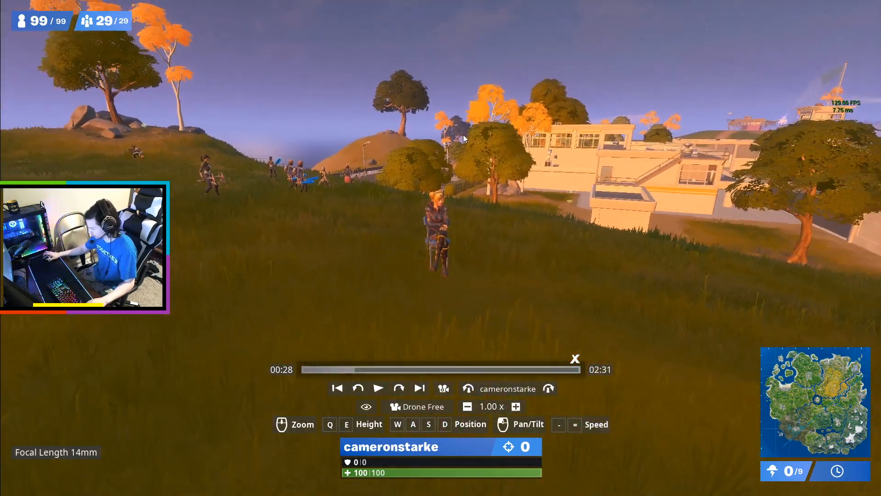
pyautogui.scroll(8, 454, 165)
pyautogui.scroll(-7, 440, 152)
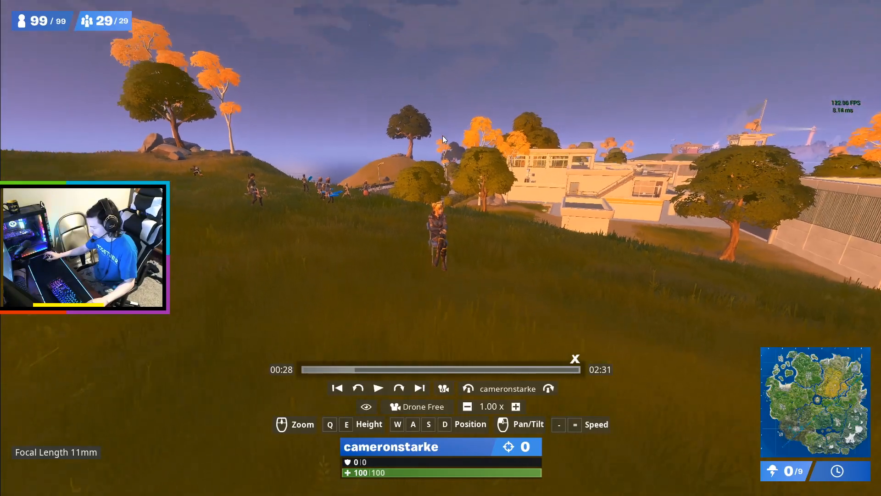
pyautogui.scroll(5, 442, 136)
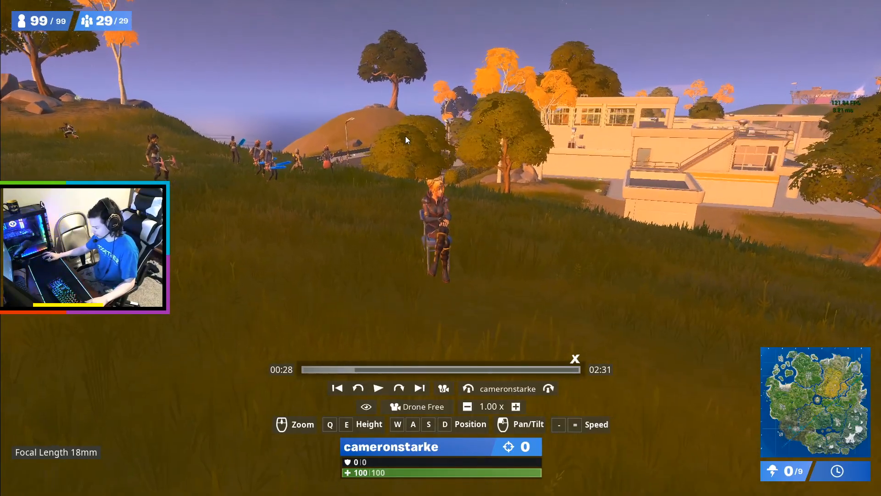
pyautogui.scroll(-1, 402, 136)
pyautogui.scroll(1, 399, 128)
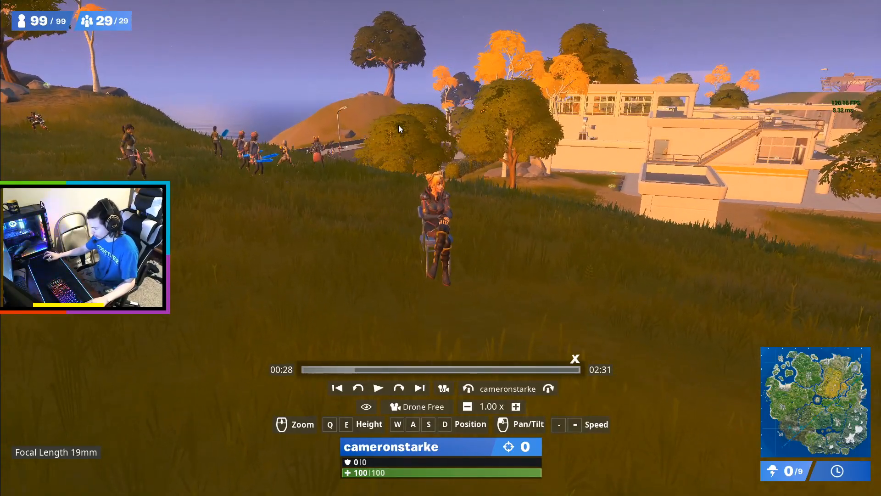
pyautogui.scroll(1, 398, 125)
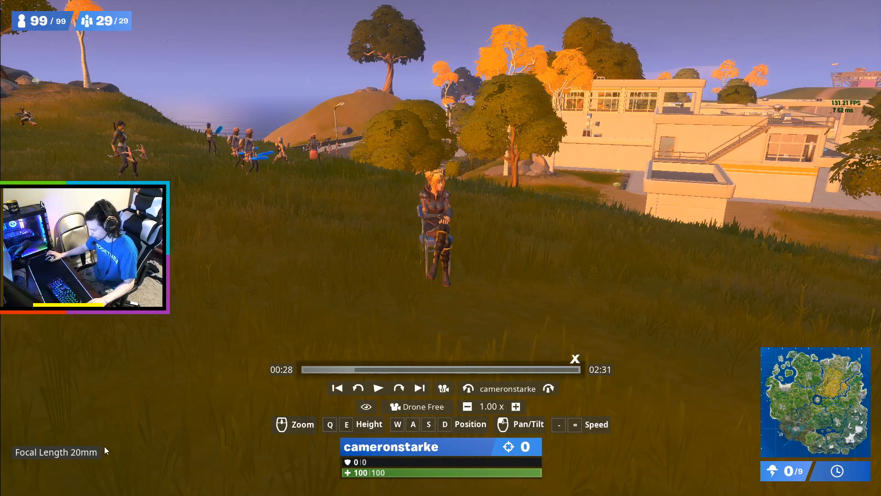
# Move the drone camera in close to the seated character's face.
pyautogui.moveTo(467, 323); pyautogui.dragTo(439, 246)
pyautogui.press('w')
pyautogui.press('q')
pyautogui.press('d')
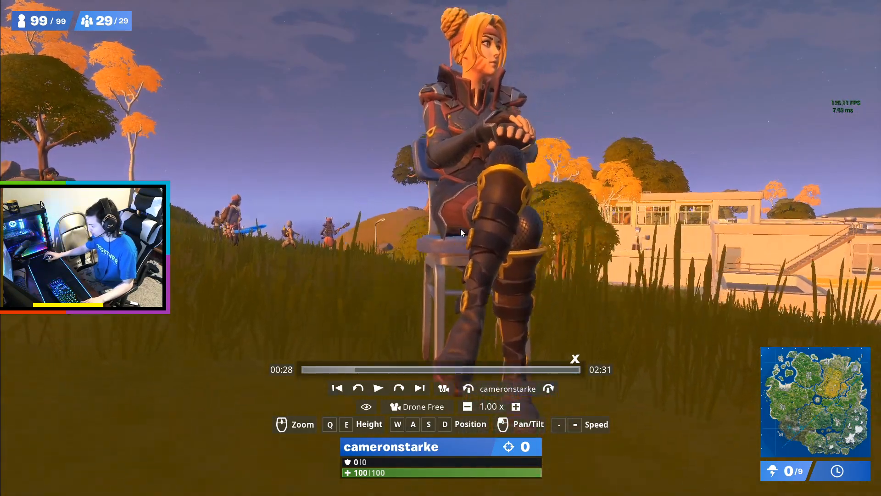
pyautogui.press('e')
pyautogui.moveTo(455, 241)
pyautogui.mouseDown()
pyautogui.moveTo(431, 229)
pyautogui.moveTo(447, 246)
pyautogui.mouseUp()
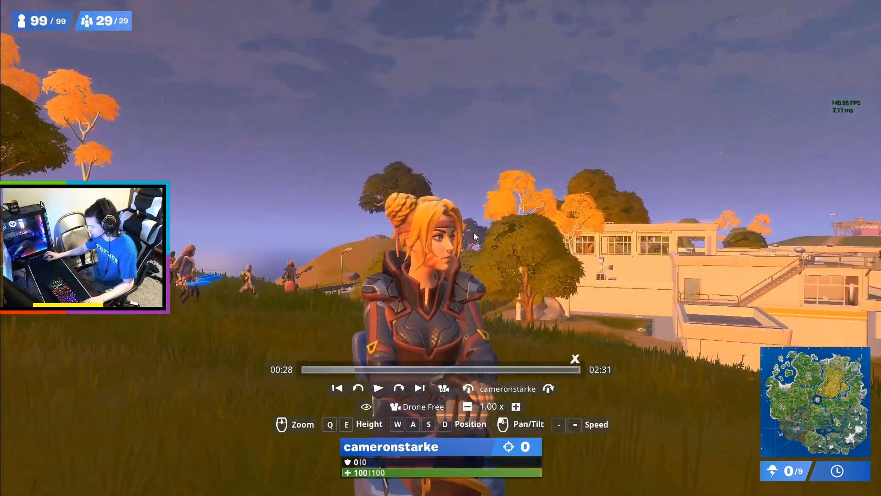
pyautogui.press('w')
pyautogui.press('s')
pyautogui.press('w')
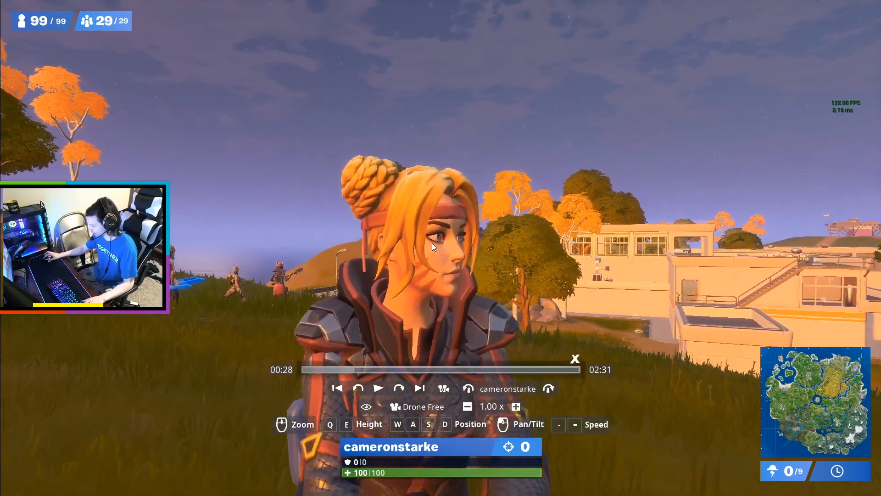
# Frame a low-angle close-up of the seated character against the sky and hide the replay interface.
pyautogui.scroll(-1, 432, 243)
pyautogui.scroll(-6, 432, 244)
pyautogui.press('w')
pyautogui.press('s')
pyautogui.press('a')
pyautogui.press('s')
pyautogui.moveTo(433, 241)
pyautogui.mouseDown()
pyautogui.moveTo(418, 250)
pyautogui.moveTo(423, 239)
pyautogui.mouseUp()
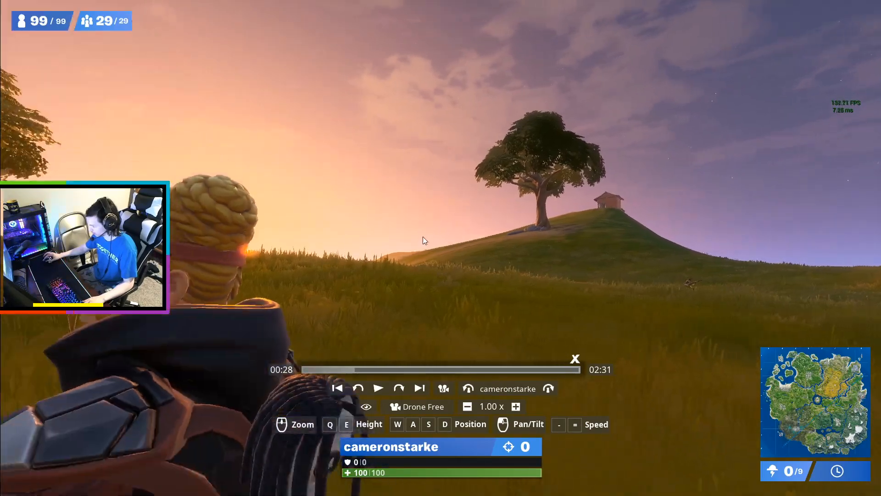
pyautogui.press('a')
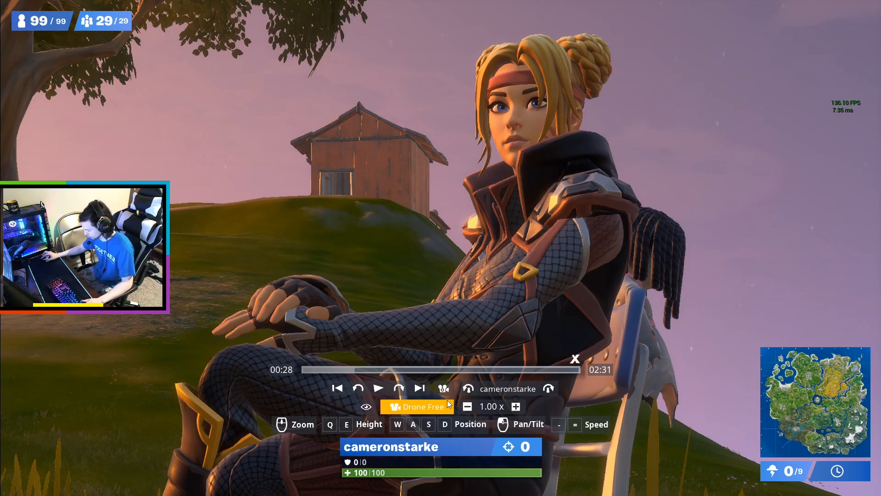
pyautogui.click(365, 406)
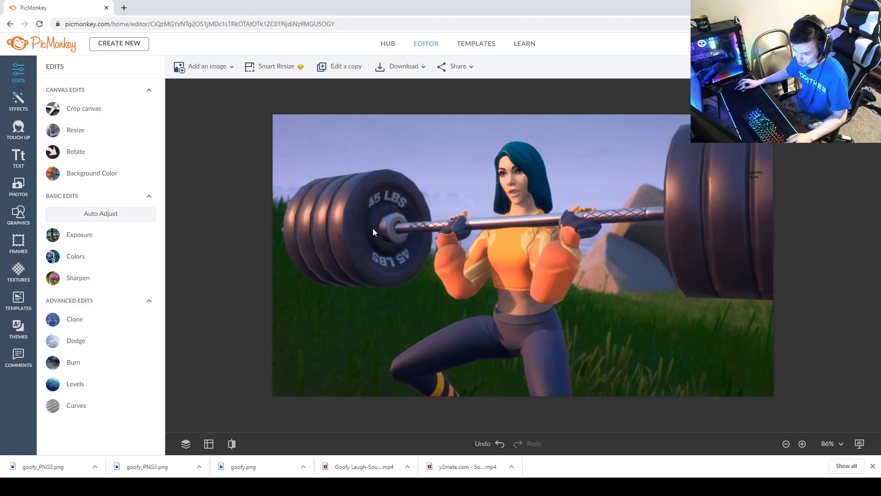
# In PicMonkey, open Screenshot (14).png from the hub's recent files in the editor.
pyautogui.click(388, 43)
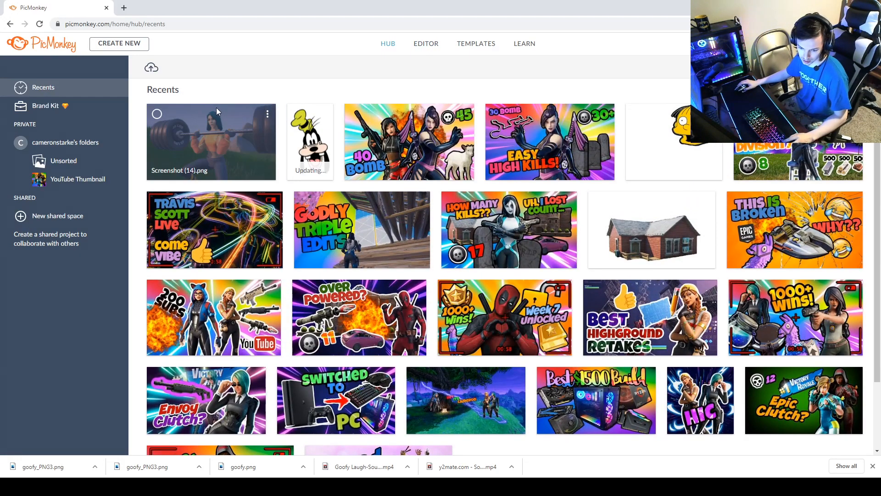
pyautogui.click(215, 133)
pyautogui.click(215, 133)
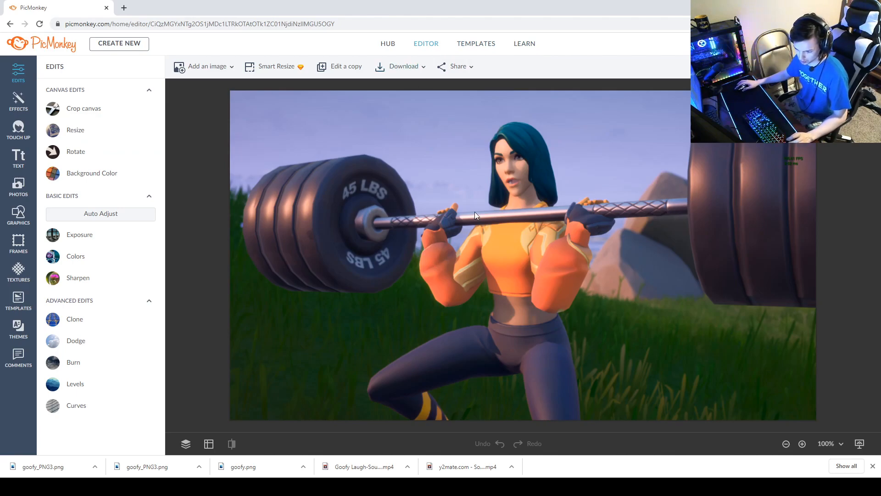
# Convert the background image into a layer in the Layers panel.
pyautogui.click(334, 212)
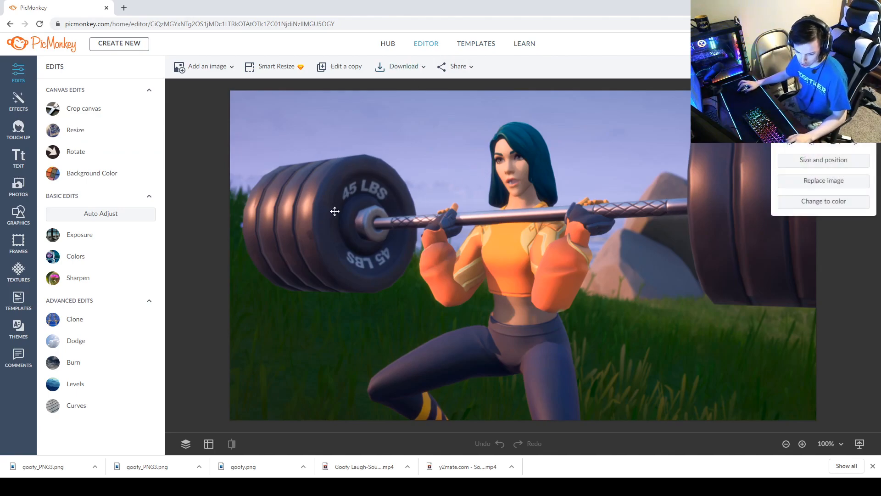
pyautogui.click(187, 442)
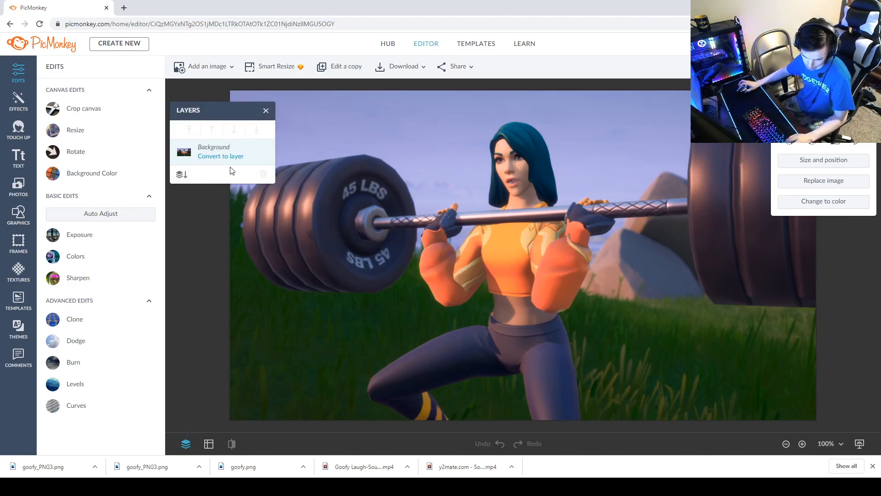
pyautogui.click(208, 158)
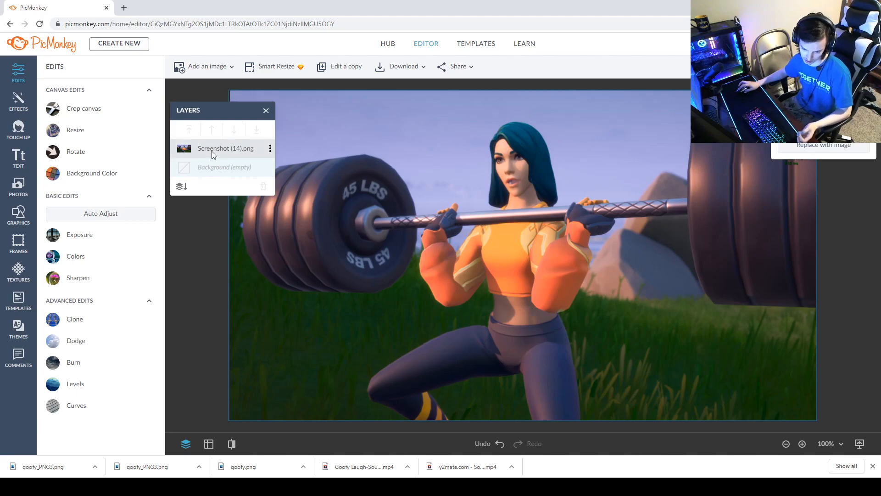
# Open the layer's Erase tool and set the brush hardness to 100% and size to 1.
pyautogui.doubleClick(198, 148)
pyautogui.moveTo(818, 77)
pyautogui.mouseDown()
pyautogui.moveTo(696, 65)
pyautogui.moveTo(804, 81)
pyautogui.moveTo(829, 171)
pyautogui.moveTo(773, 156)
pyautogui.moveTo(840, 184)
pyautogui.mouseUp()
pyautogui.click(854, 200)
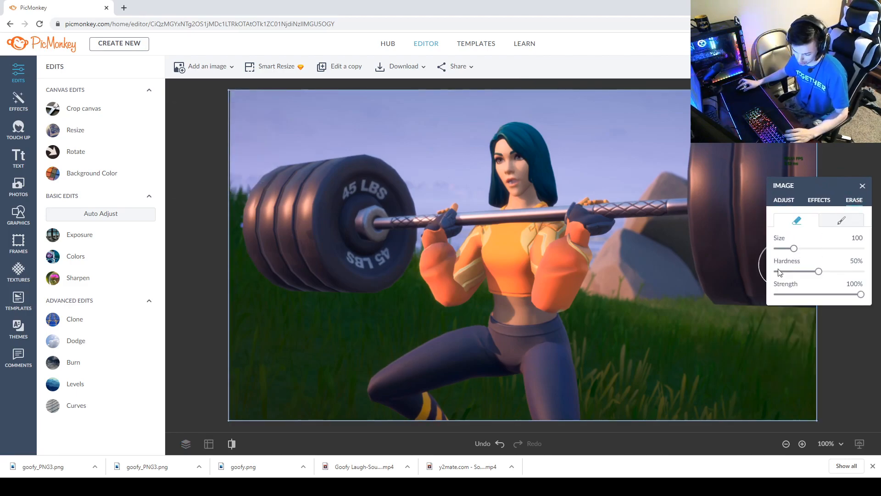
pyautogui.scroll(5, 591, 161)
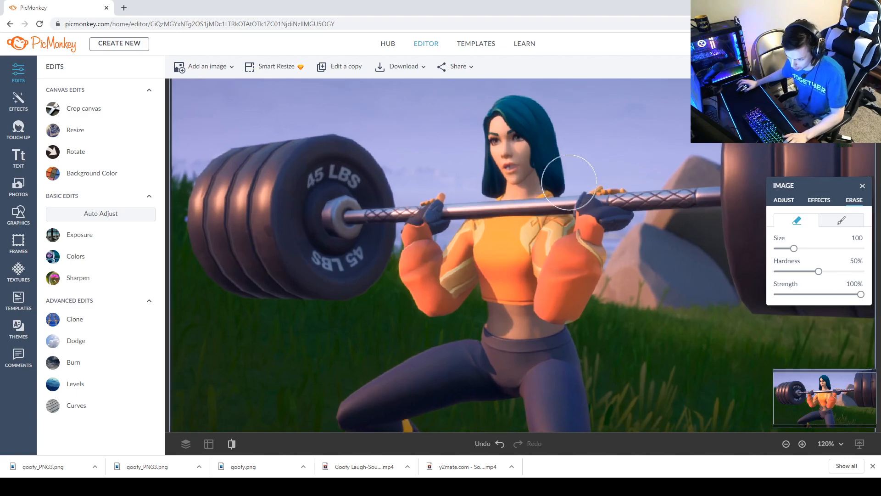
pyautogui.moveTo(819, 272); pyautogui.dragTo(863, 272)
pyautogui.moveTo(793, 249); pyautogui.dragTo(770, 249)
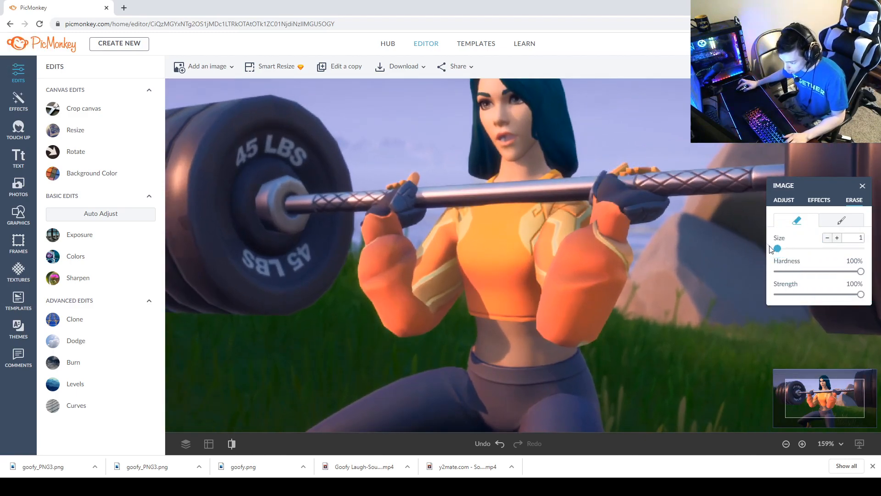
# Set the eraser size to 36 and erase the sky beside the character's hair.
pyautogui.scroll(4, 519, 234)
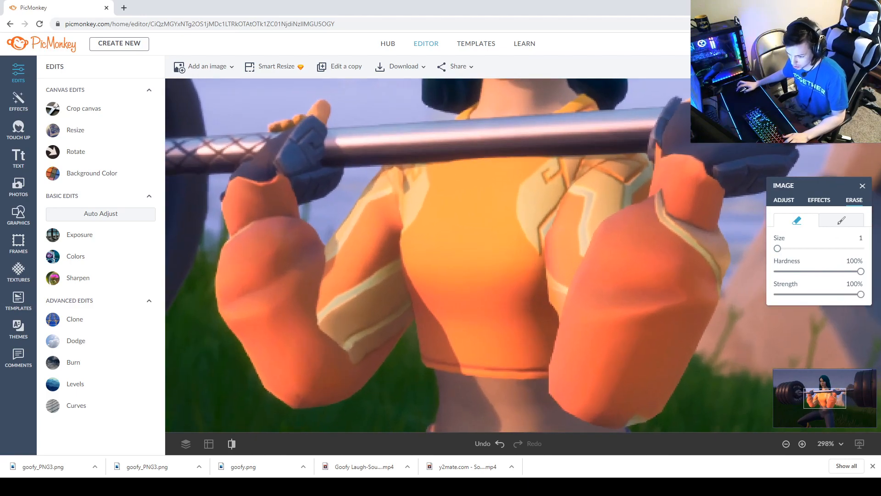
pyautogui.click(824, 384)
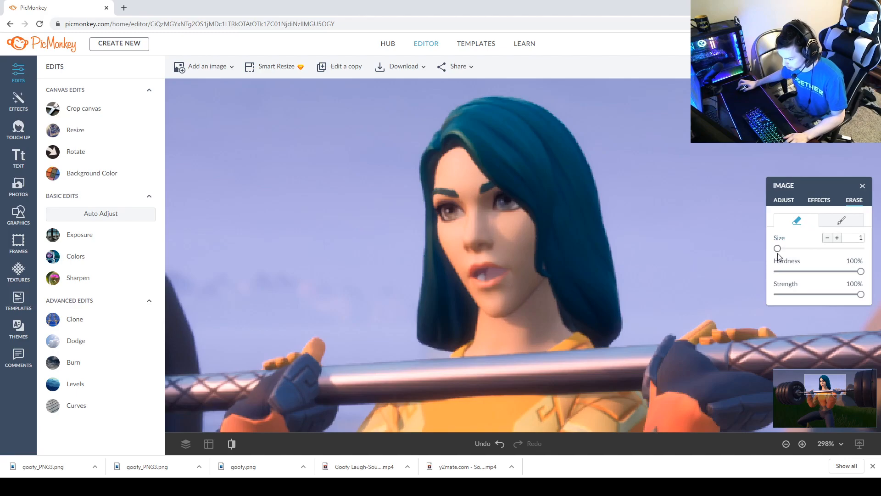
pyautogui.moveTo(778, 248); pyautogui.dragTo(783, 249)
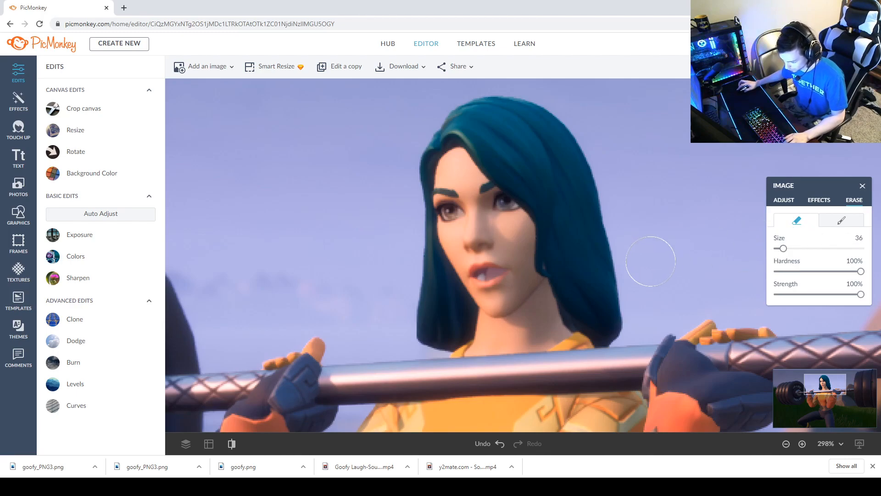
pyautogui.moveTo(641, 270)
pyautogui.mouseDown()
pyautogui.moveTo(639, 222)
pyautogui.moveTo(632, 239)
pyautogui.moveTo(607, 145)
pyautogui.moveTo(584, 105)
pyautogui.moveTo(532, 91)
pyautogui.mouseUp()
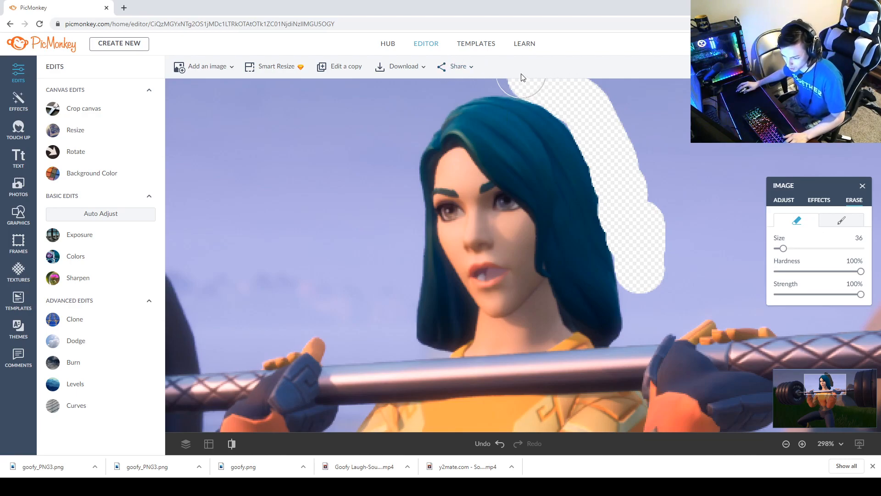
# Continue erasing the sky above and around the character's head.
pyautogui.scroll(-2, 541, 88)
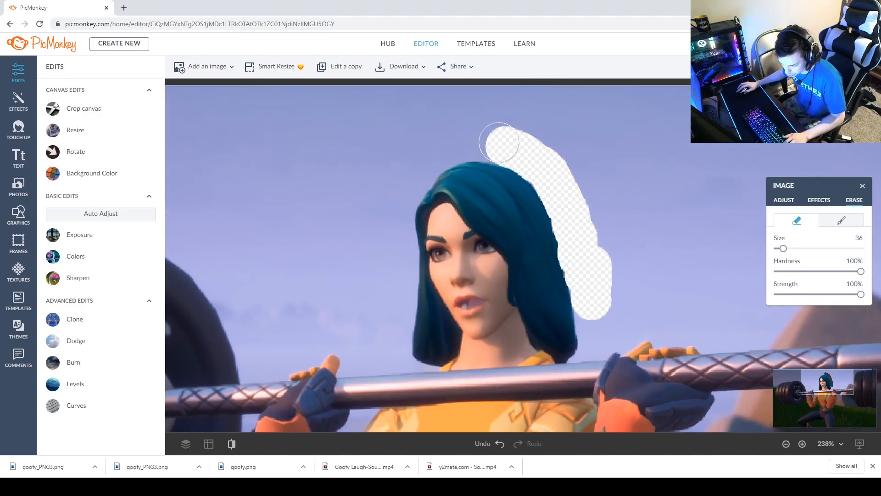
pyautogui.moveTo(499, 144); pyautogui.dragTo(453, 145)
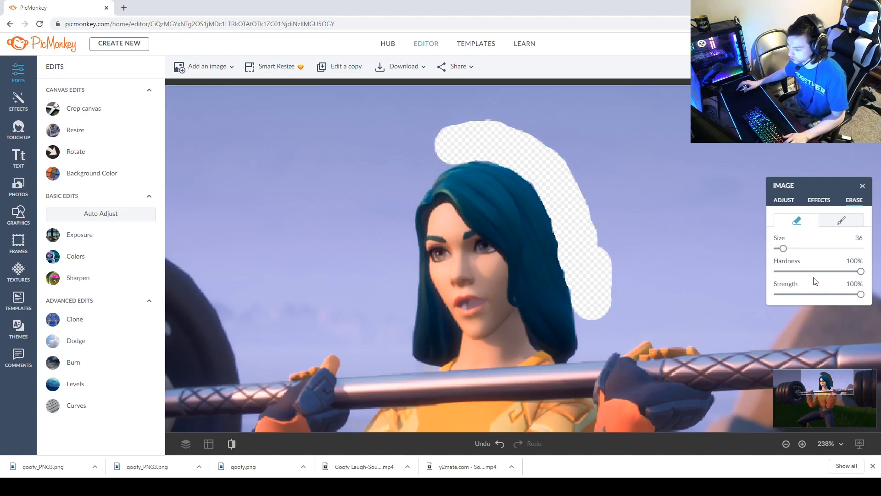
pyautogui.click(818, 382)
pyautogui.scroll(3, 515, 197)
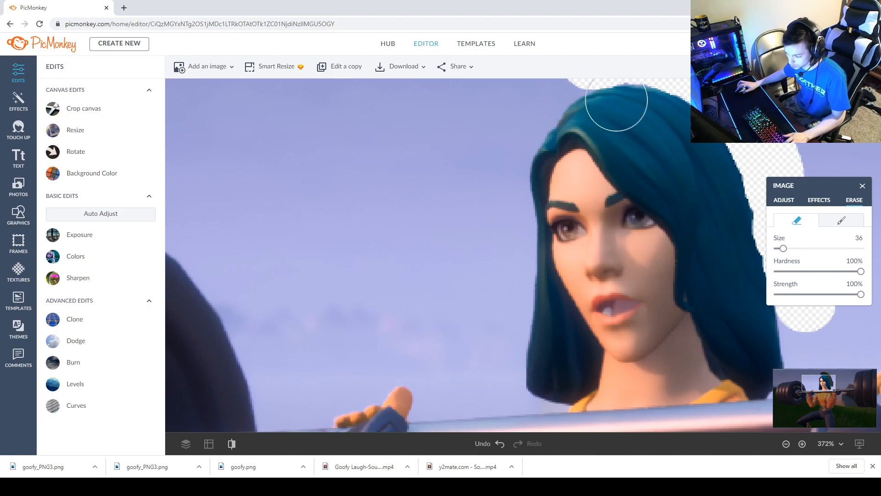
pyautogui.moveTo(823, 377); pyautogui.dragTo(823, 373)
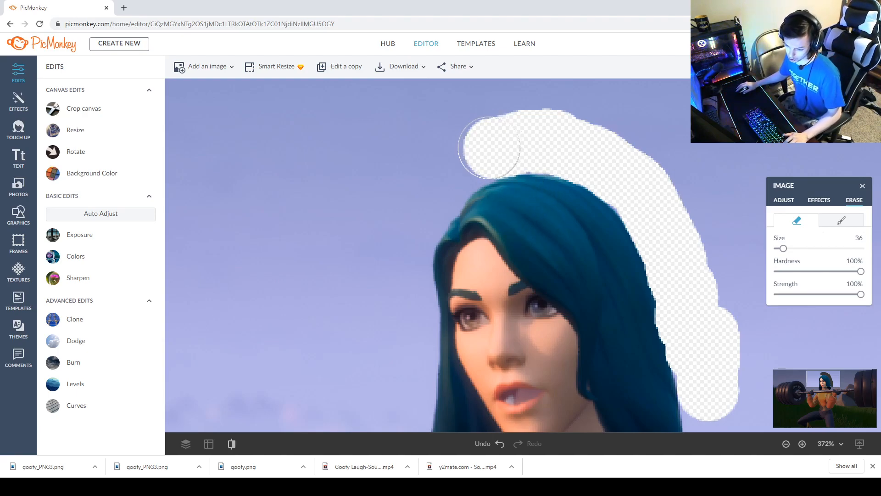
pyautogui.moveTo(486, 151)
pyautogui.mouseDown()
pyautogui.moveTo(443, 177)
pyautogui.moveTo(404, 235)
pyautogui.moveTo(405, 316)
pyautogui.moveTo(342, 231)
pyautogui.moveTo(392, 129)
pyautogui.moveTo(387, 168)
pyautogui.moveTo(423, 120)
pyautogui.moveTo(520, 114)
pyautogui.moveTo(542, 100)
pyautogui.moveTo(554, 121)
pyautogui.moveTo(652, 171)
pyautogui.moveTo(658, 145)
pyautogui.moveTo(587, 108)
pyautogui.moveTo(645, 160)
pyautogui.moveTo(722, 189)
pyautogui.moveTo(711, 238)
pyautogui.moveTo(723, 284)
pyautogui.moveTo(743, 302)
pyautogui.moveTo(739, 341)
pyautogui.moveTo(752, 350)
pyautogui.moveTo(752, 221)
pyautogui.moveTo(734, 137)
pyautogui.mouseUp()
pyautogui.click(443, 182)
pyautogui.moveTo(540, 90)
pyautogui.mouseDown()
pyautogui.moveTo(289, 185)
pyautogui.moveTo(370, 275)
pyautogui.moveTo(417, 152)
pyautogui.mouseUp()
pyautogui.scroll(-5, 404, 175)
pyautogui.scroll(-3, 426, 163)
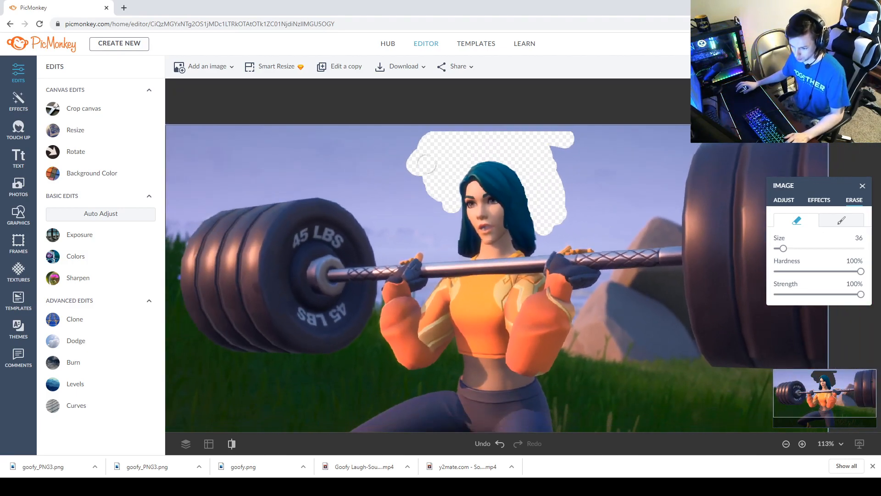
pyautogui.moveTo(547, 139); pyautogui.dragTo(525, 126)
pyautogui.moveTo(470, 130); pyautogui.dragTo(399, 126)
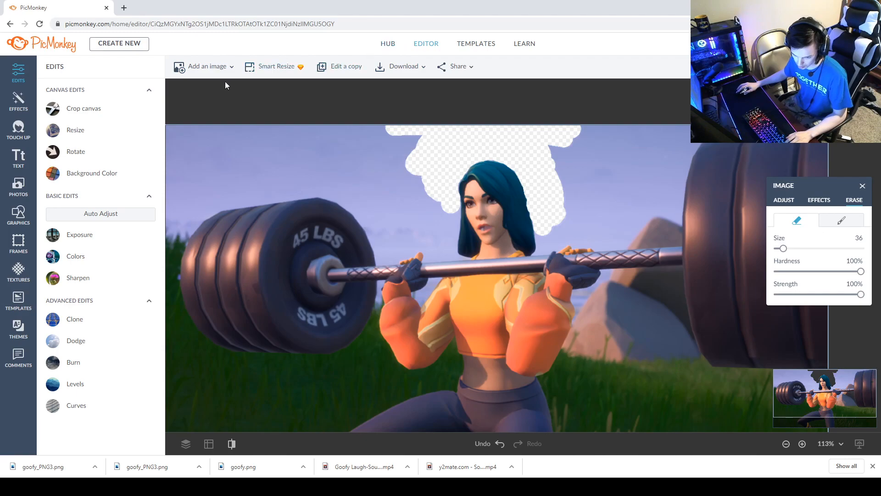
# Paste the copied screenshot into the canvas as a new layer.
pyautogui.click(402, 72)
pyautogui.click(421, 148)
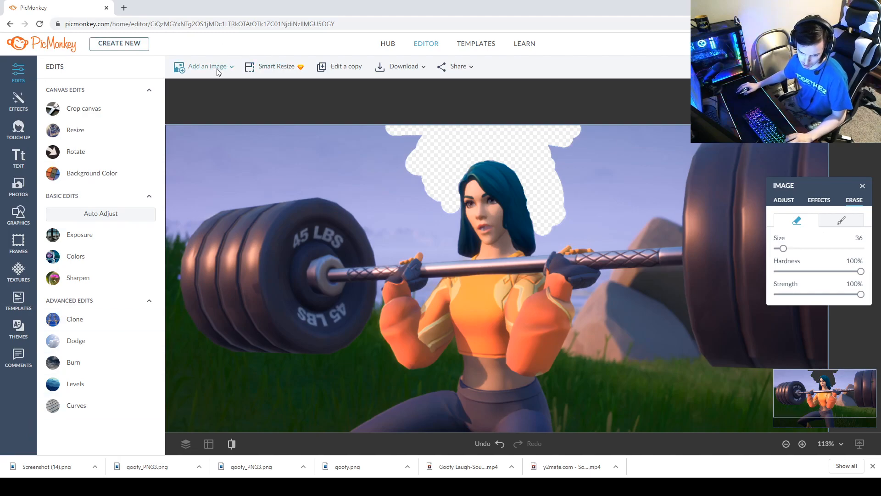
pyautogui.click(201, 68)
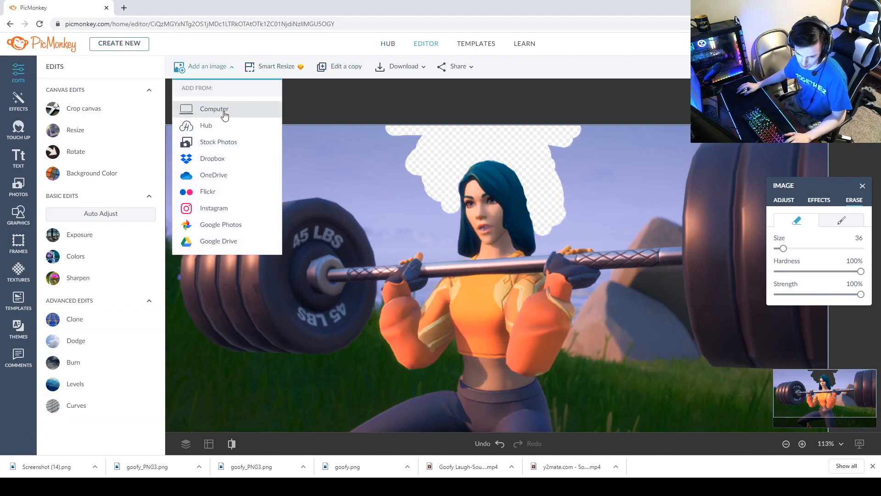
pyautogui.click(258, 76)
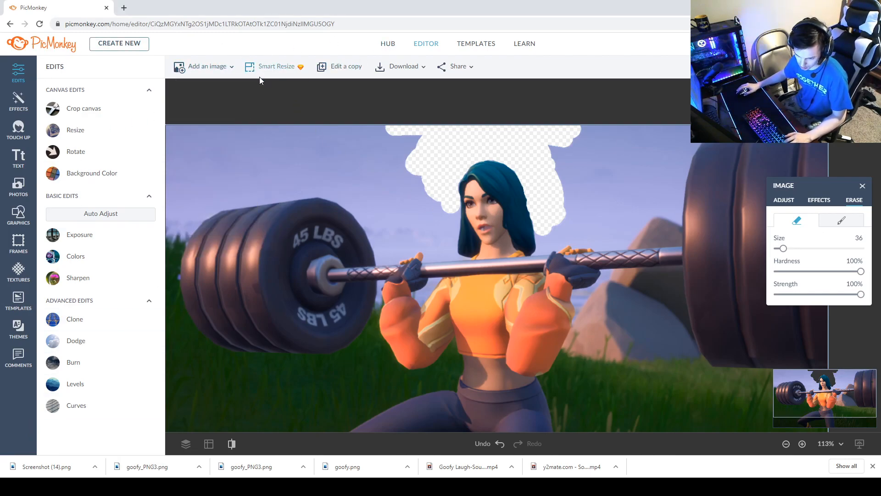
pyautogui.hotkey('ctrl', 'v')
# Move the pasted screenshot layer so its edges line up with the canvas's lower-left corner.
pyautogui.moveTo(384, 292); pyautogui.dragTo(366, 304)
pyautogui.scroll(-5, 460, 251)
pyautogui.moveTo(426, 231); pyautogui.dragTo(422, 257)
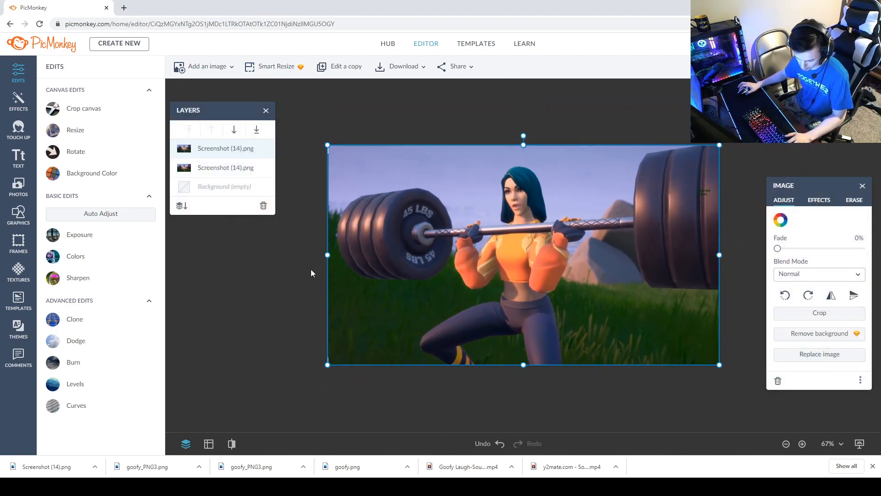
pyautogui.scroll(3, 310, 269)
pyautogui.click(218, 340)
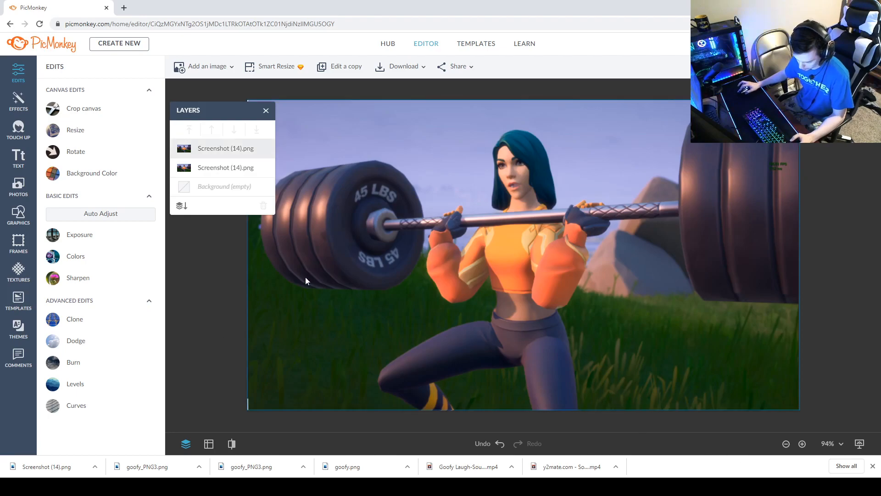
pyautogui.scroll(7, 241, 262)
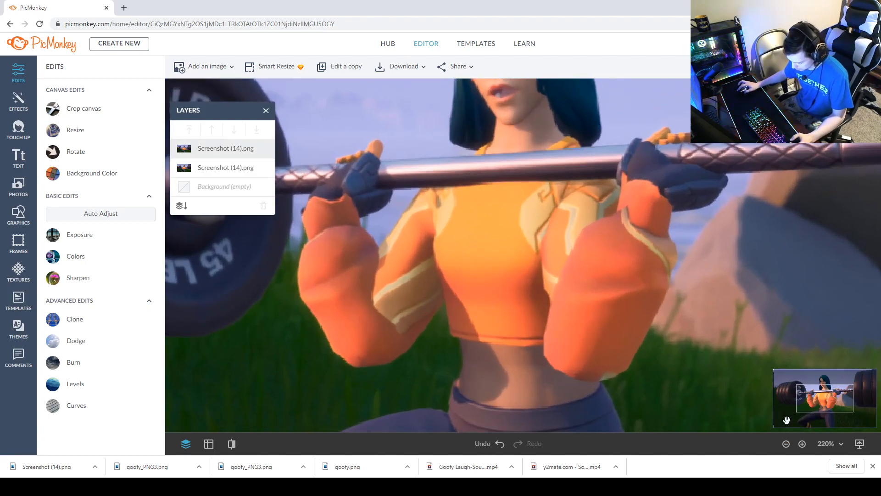
pyautogui.click(786, 420)
pyautogui.click(216, 281)
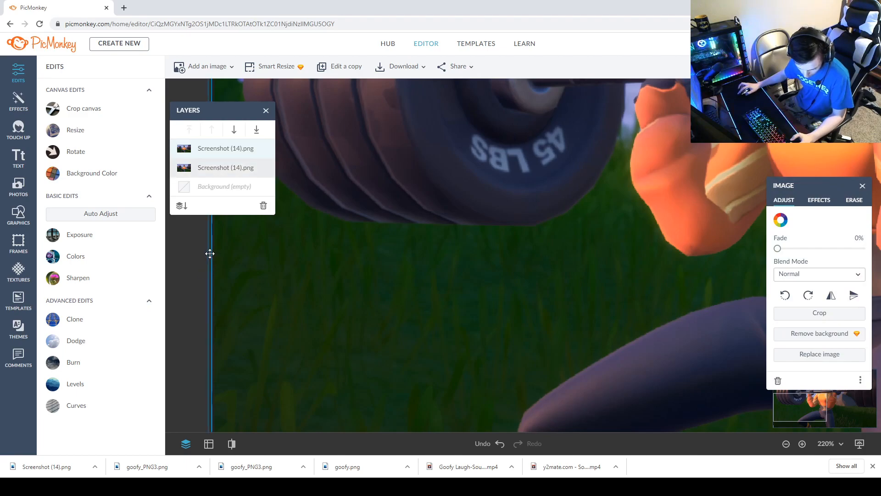
pyautogui.scroll(1, 374, 197)
pyautogui.scroll(-3, 368, 185)
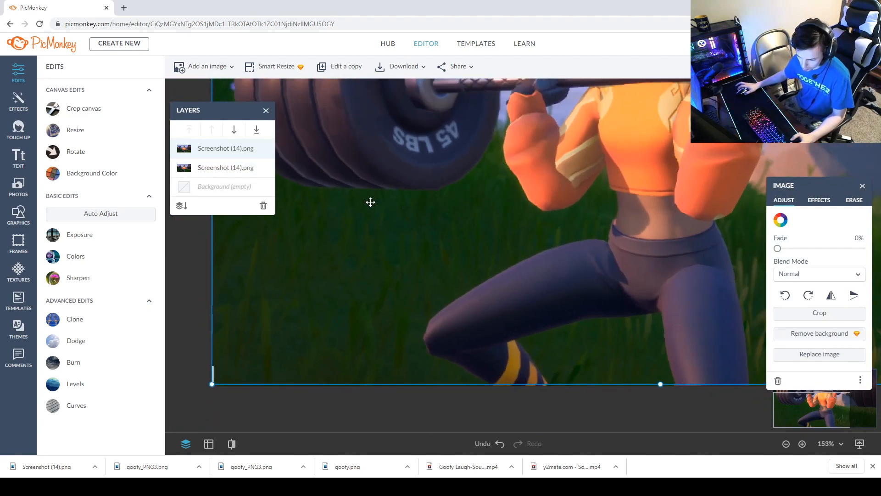
pyautogui.scroll(-1, 205, 363)
pyautogui.click(197, 374)
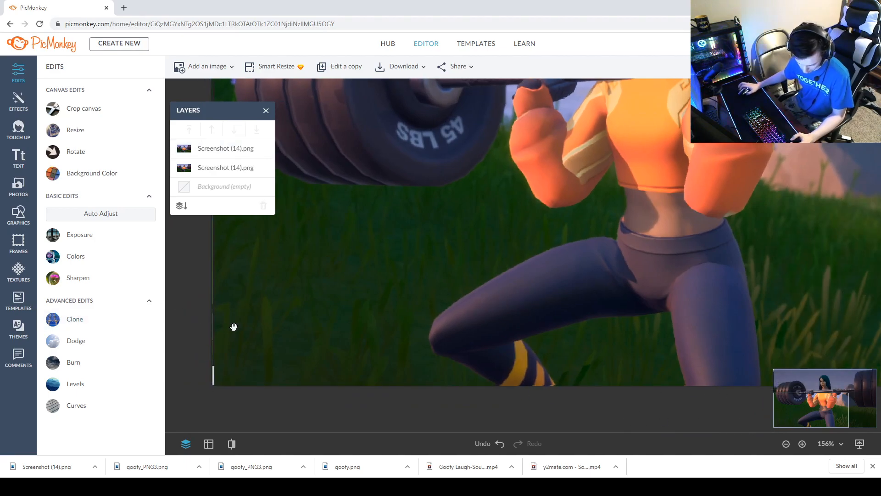
pyautogui.scroll(3, 328, 317)
pyautogui.moveTo(808, 413); pyautogui.dragTo(756, 422)
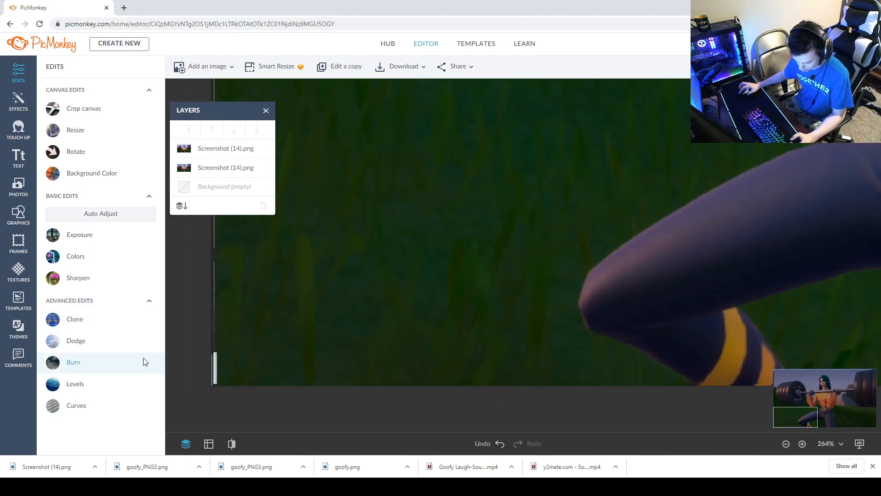
pyautogui.click(237, 344)
pyautogui.moveTo(215, 382); pyautogui.dragTo(208, 386)
pyautogui.scroll(-3, 264, 285)
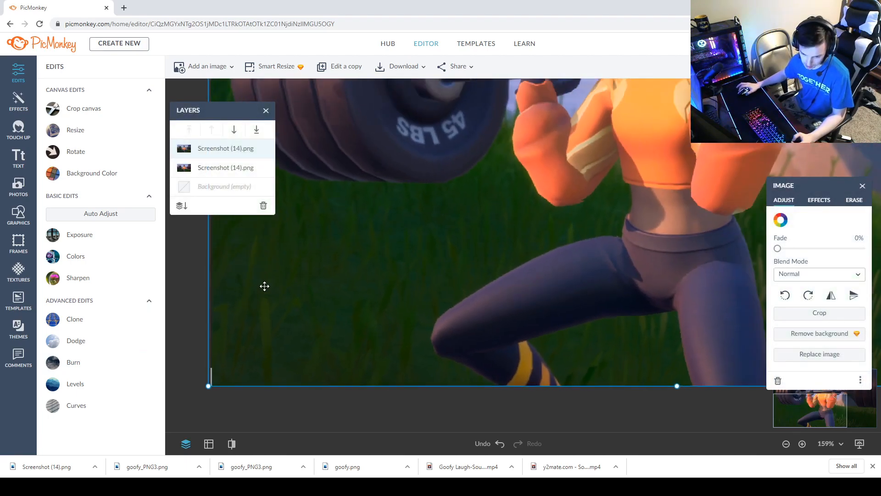
pyautogui.scroll(-3, 265, 286)
pyautogui.scroll(2, 334, 219)
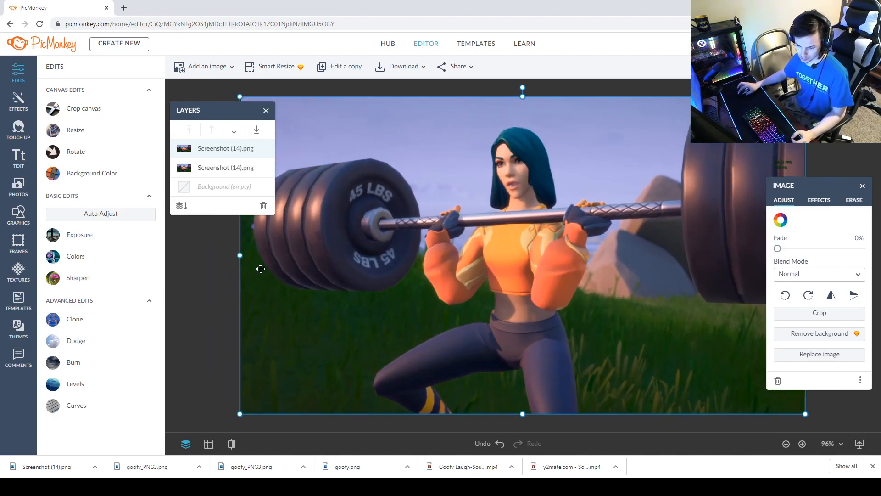
# Select the lower Screenshot (14).png layer in the layer stack.
pyautogui.click(224, 271)
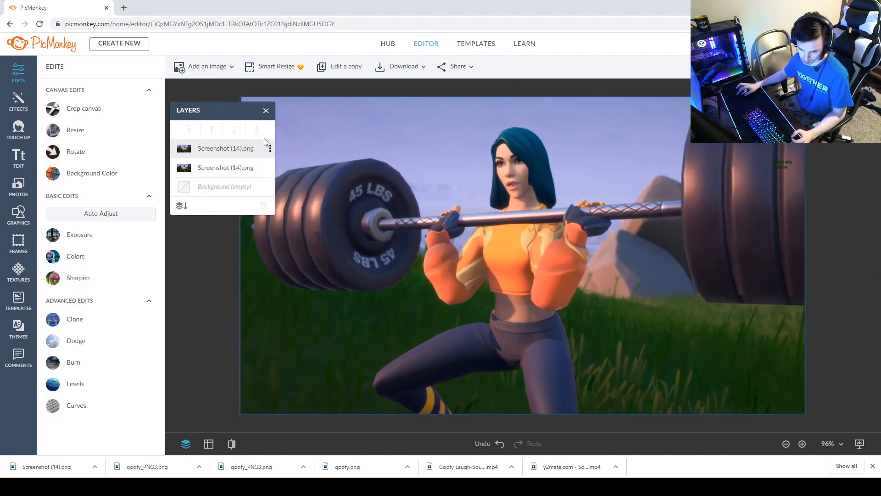
pyautogui.moveTo(239, 108); pyautogui.dragTo(607, 202)
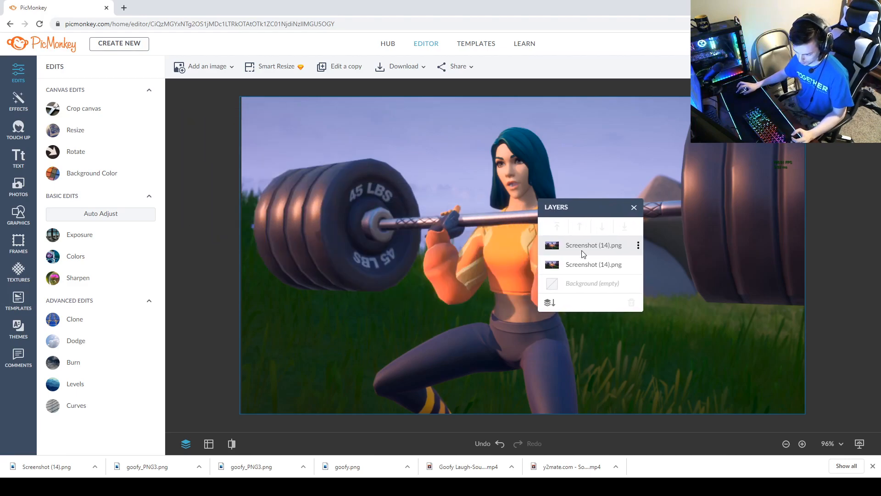
pyautogui.click(582, 266)
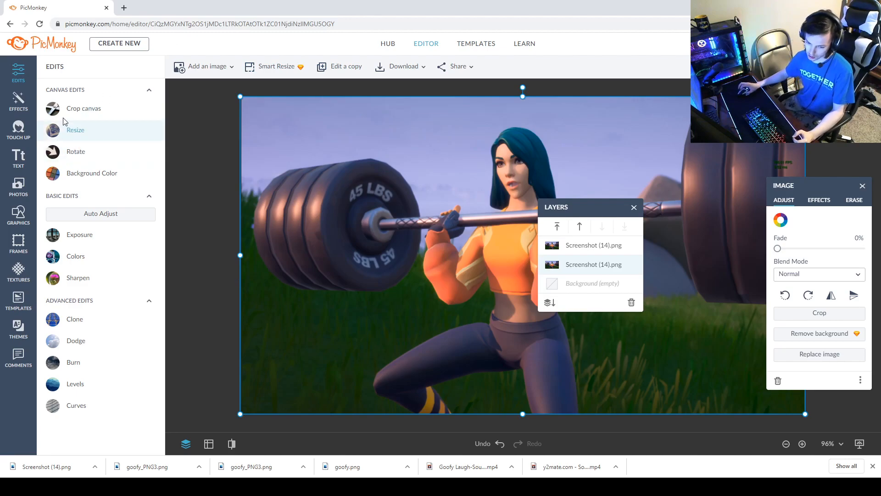
# Add a text box reading "We Carried A Bot" over the image.
pyautogui.click(18, 157)
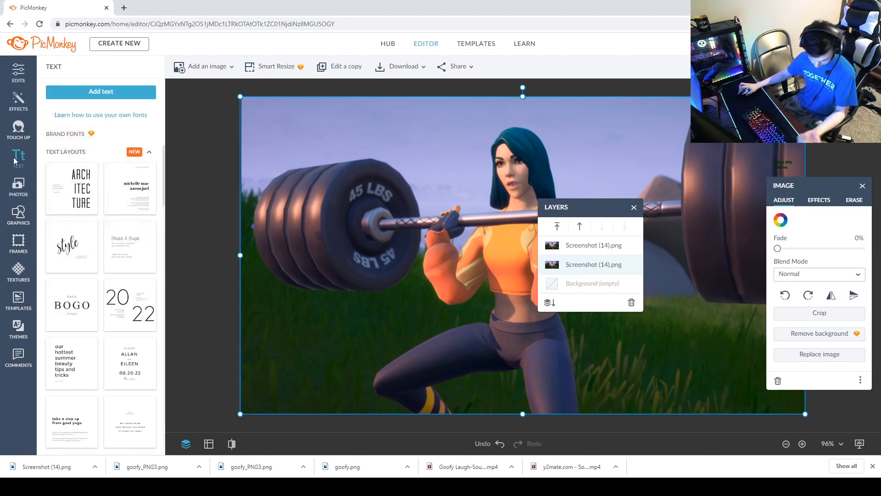
pyautogui.click(99, 90)
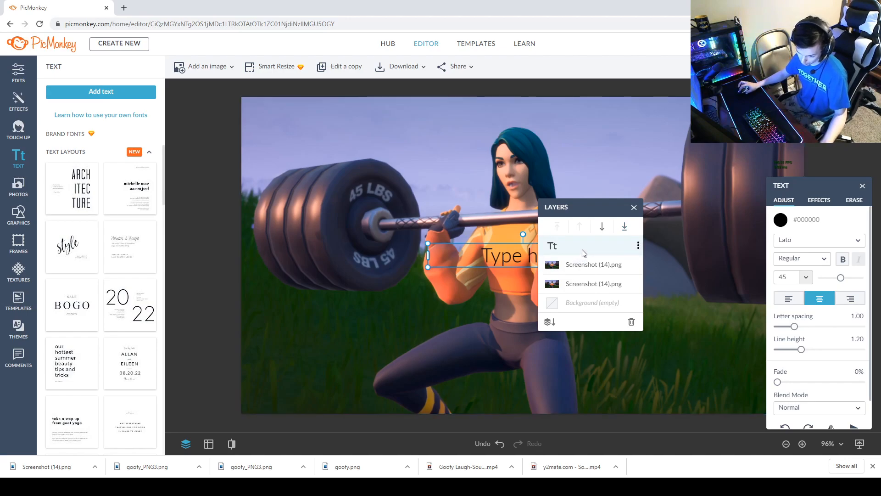
pyautogui.moveTo(509, 254); pyautogui.dragTo(510, 251)
pyautogui.doubleClick(532, 252)
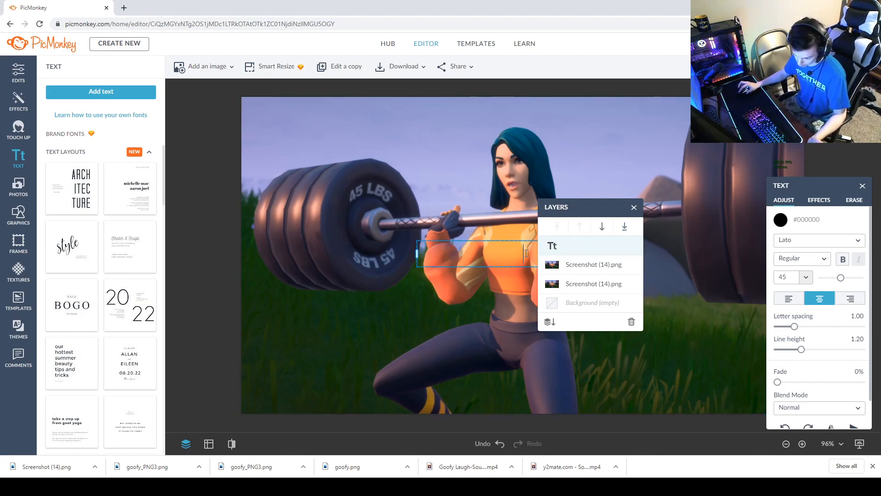
pyautogui.write('We')
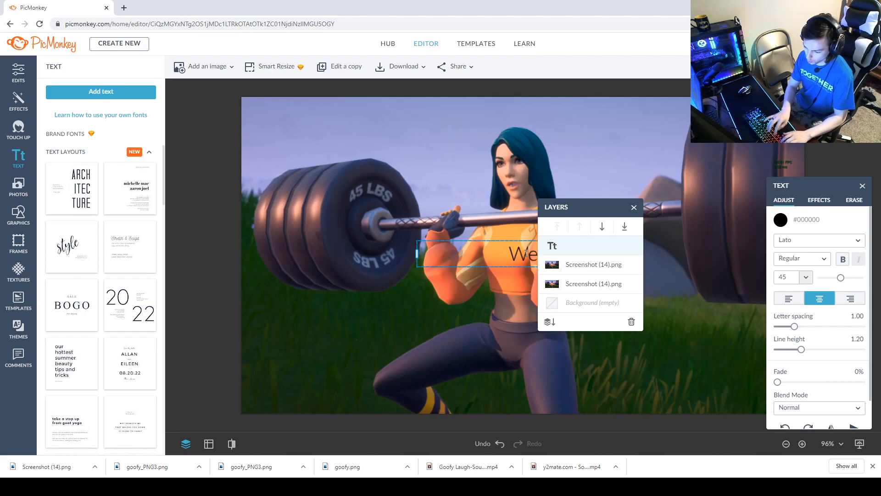
pyautogui.write(' Canried')
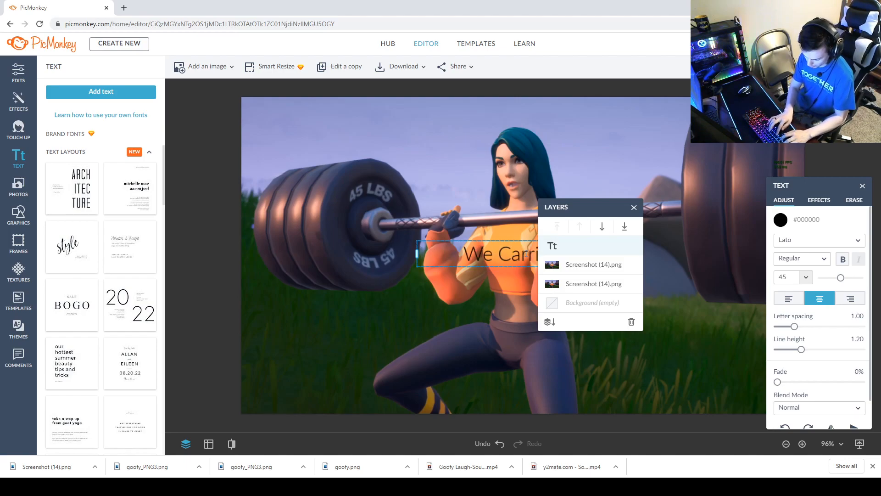
# Select the caption text and try the Bungee and Chango fonts on it.
pyautogui.moveTo(585, 216); pyautogui.dragTo(178, 218)
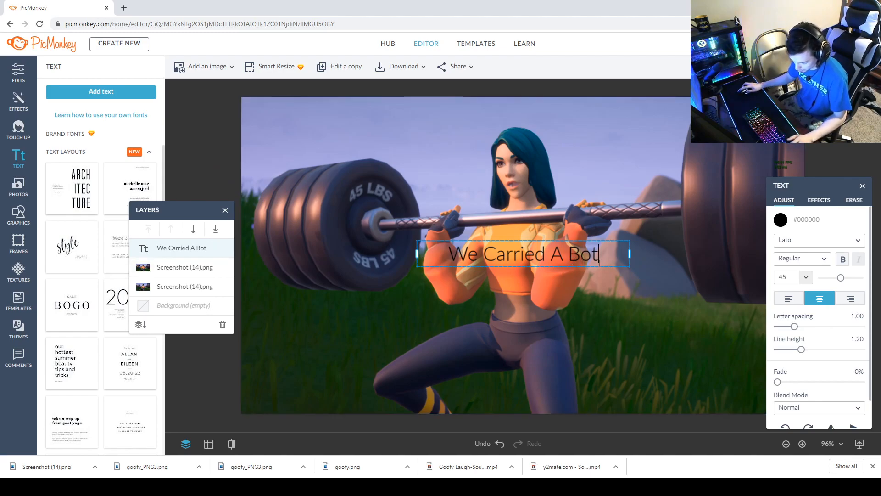
pyautogui.moveTo(599, 260); pyautogui.dragTo(359, 249)
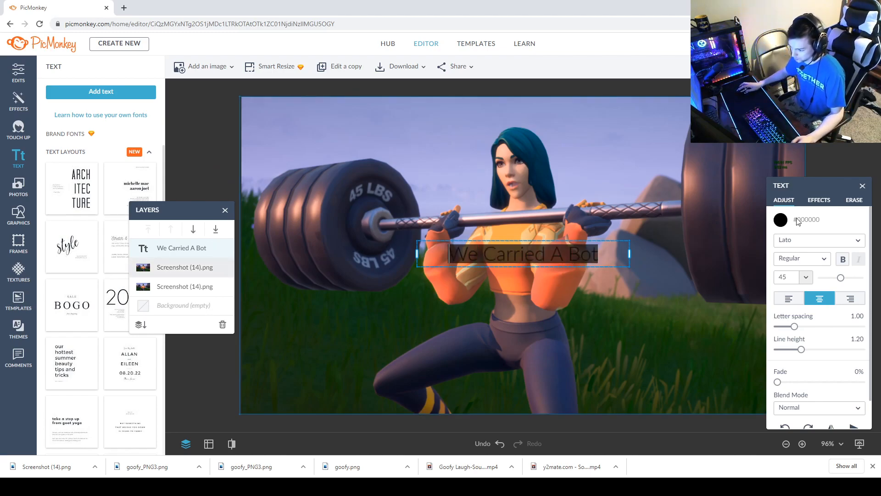
pyautogui.click(780, 221)
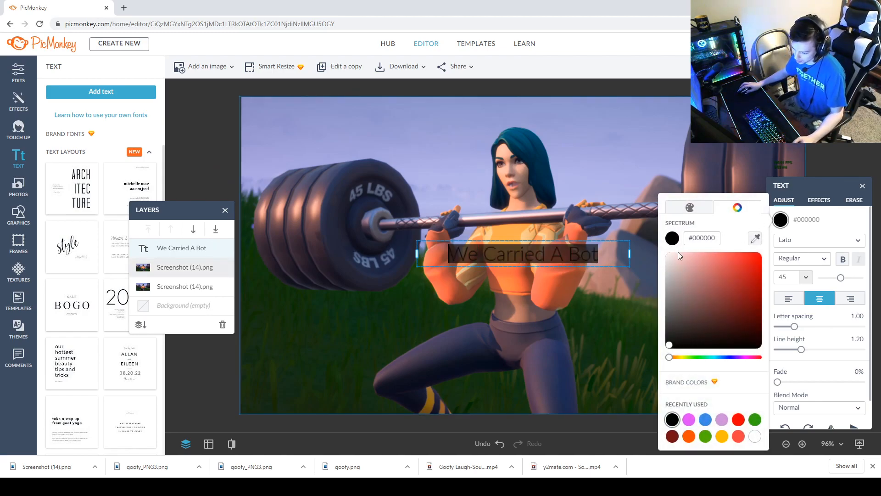
pyautogui.click(807, 247)
pyautogui.click(808, 240)
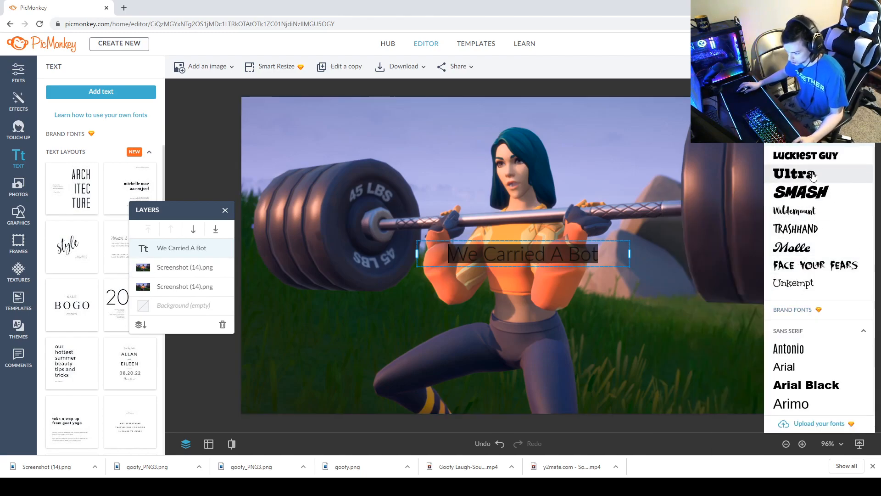
pyautogui.scroll(-20, 798, 358)
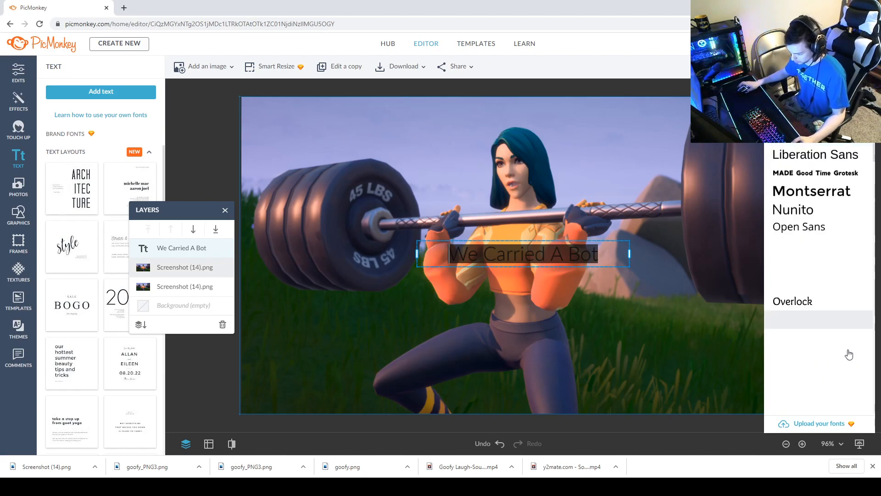
pyautogui.scroll(15, 818, 324)
pyautogui.scroll(-10, 819, 326)
pyautogui.scroll(1, 819, 327)
pyautogui.scroll(-1, 821, 328)
pyautogui.scroll(10, 820, 329)
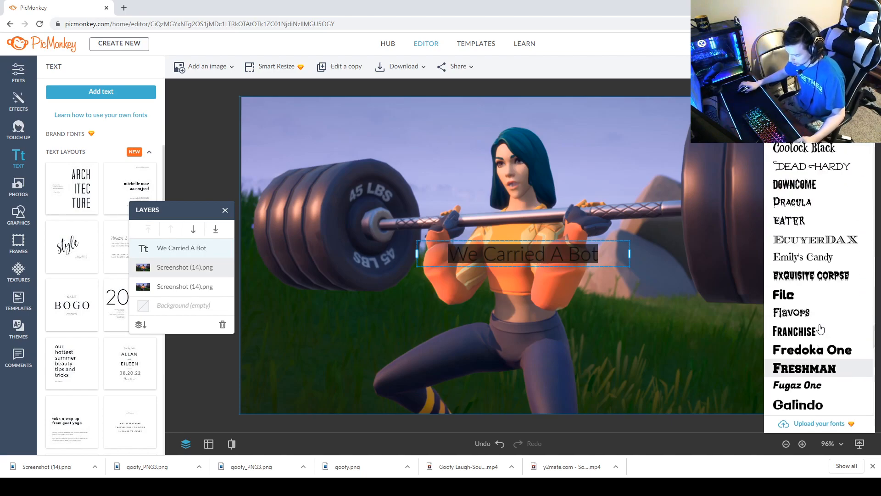
pyautogui.scroll(-2, 811, 250)
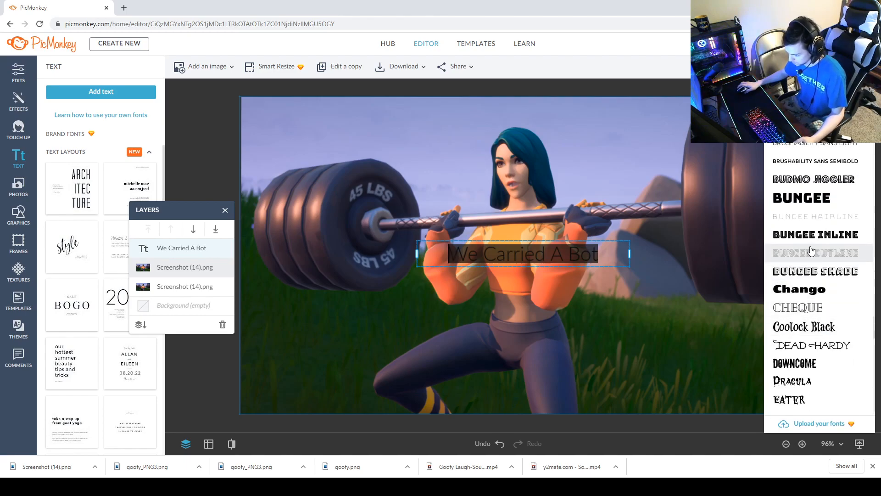
pyautogui.click(801, 199)
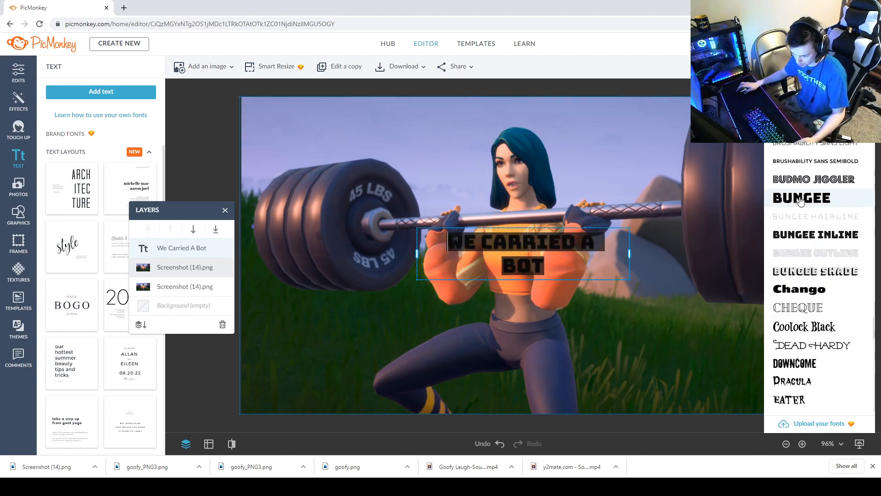
pyautogui.click(802, 290)
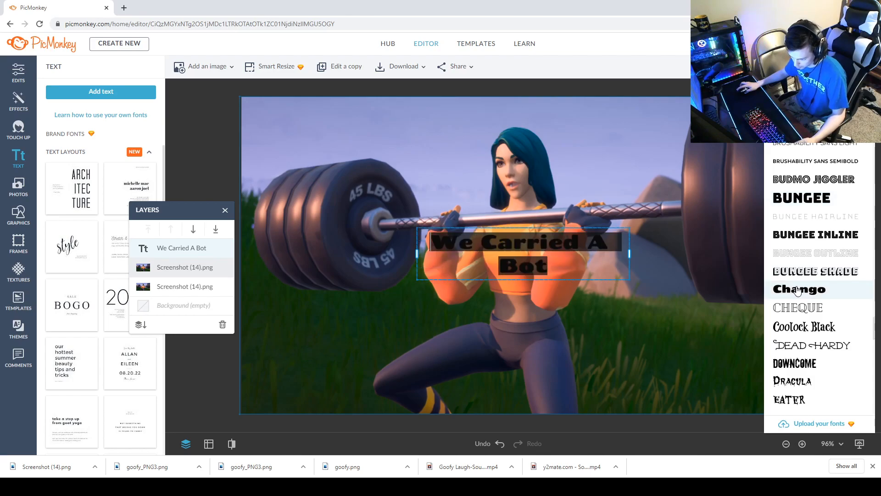
# Try the Knewave font and then the Smash Open font on the caption.
pyautogui.scroll(-10, 798, 287)
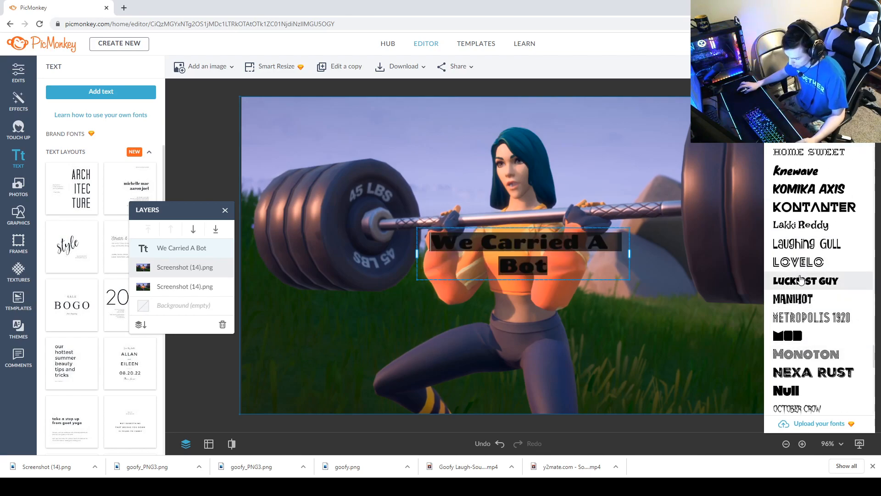
pyautogui.click(800, 172)
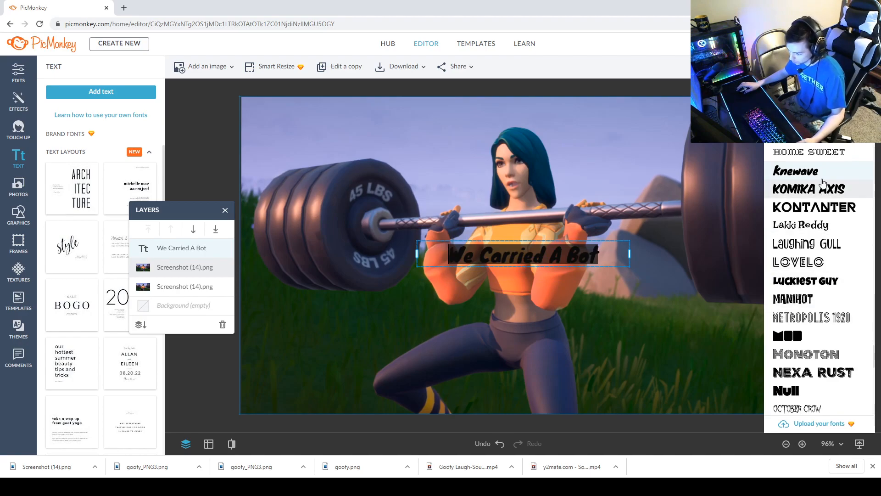
pyautogui.scroll(-6, 817, 298)
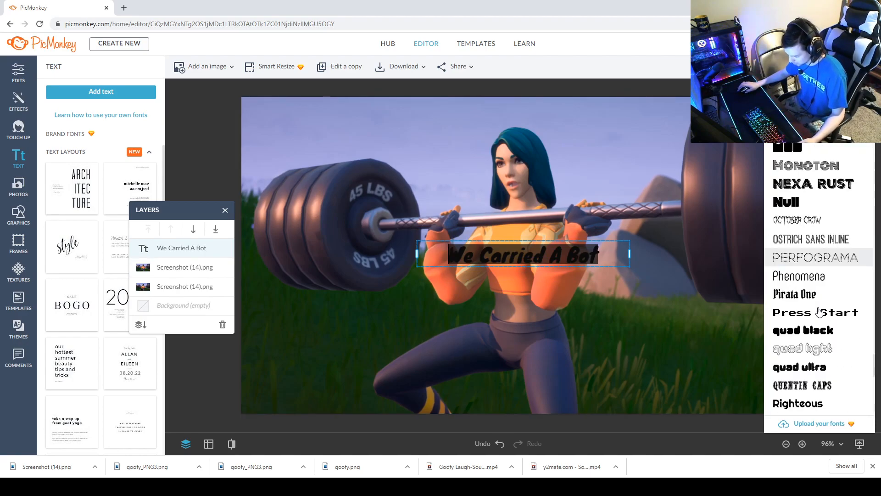
pyautogui.scroll(-5, 820, 311)
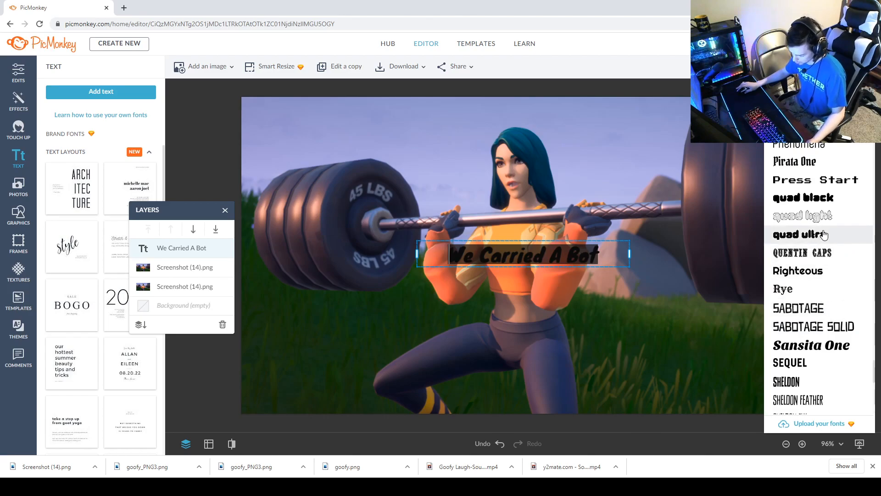
pyautogui.scroll(-5, 824, 233)
pyautogui.scroll(4, 825, 233)
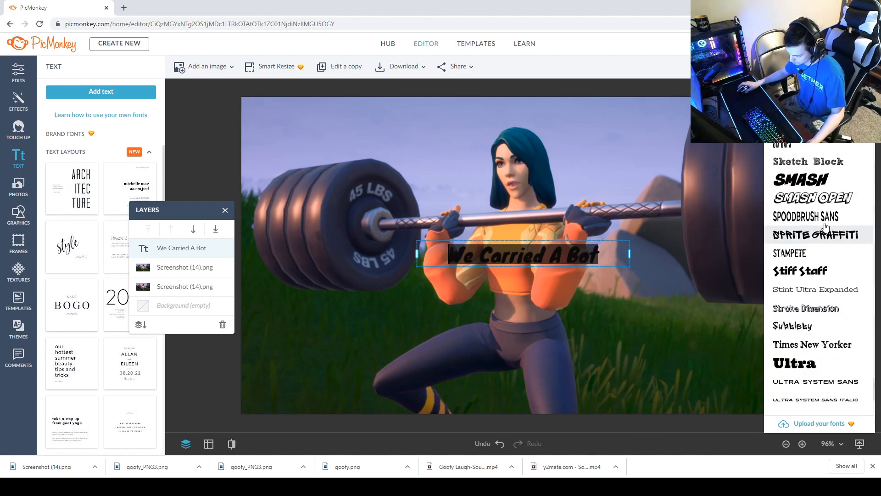
pyautogui.click(816, 197)
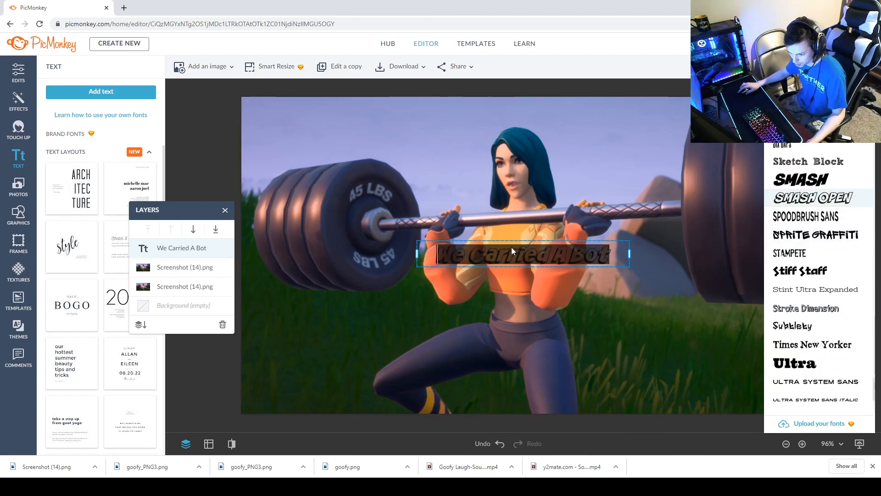
# Move the caption to the top of the image and enlarge it to font size 118.
pyautogui.click(492, 298)
pyautogui.moveTo(514, 253); pyautogui.dragTo(514, 130)
pyautogui.moveTo(425, 118); pyautogui.dragTo(557, 129)
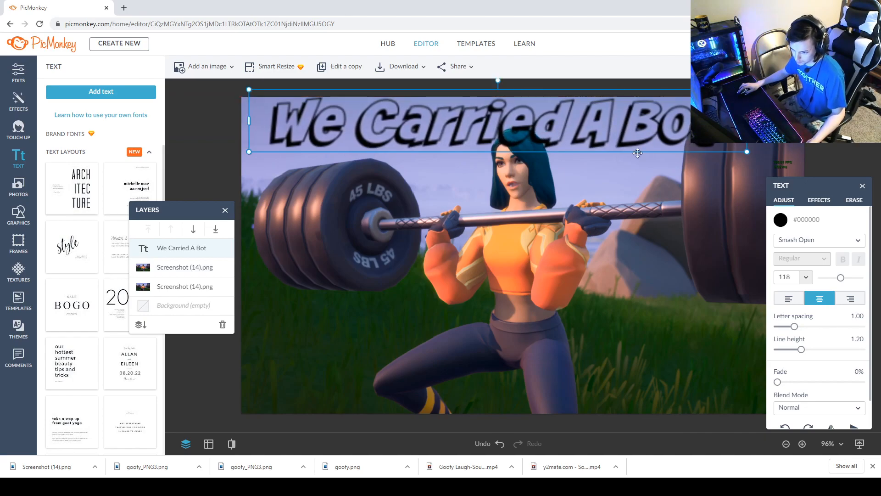
# Change the caption font to Luckiest Guy and nudge the caption slightly downward.
pyautogui.click(793, 241)
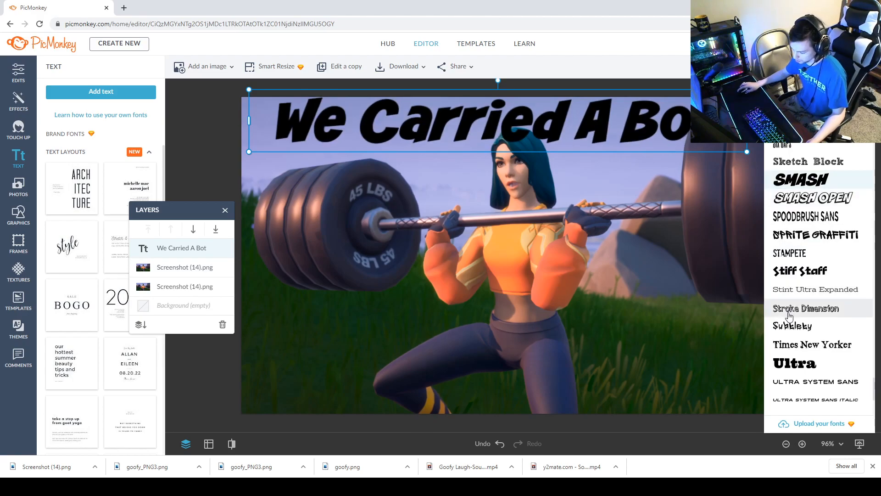
pyautogui.scroll(-5, 791, 304)
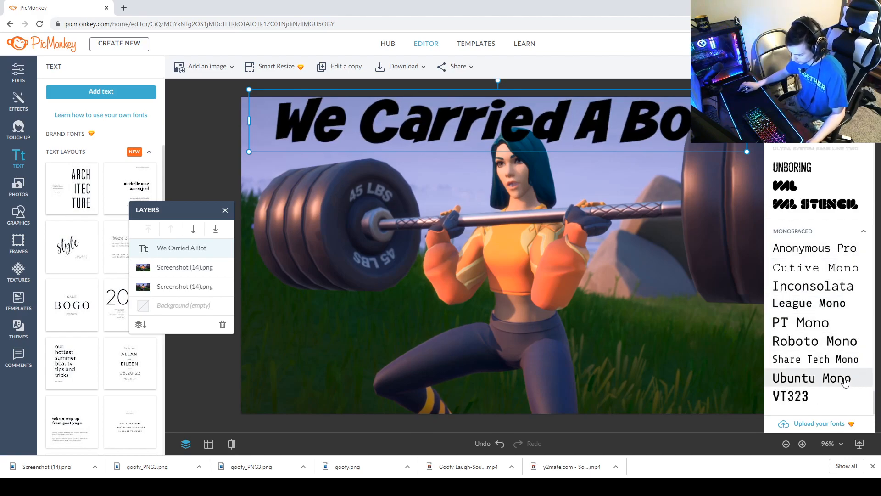
pyautogui.scroll(10, 817, 283)
pyautogui.scroll(5, 812, 280)
pyautogui.scroll(-10, 815, 284)
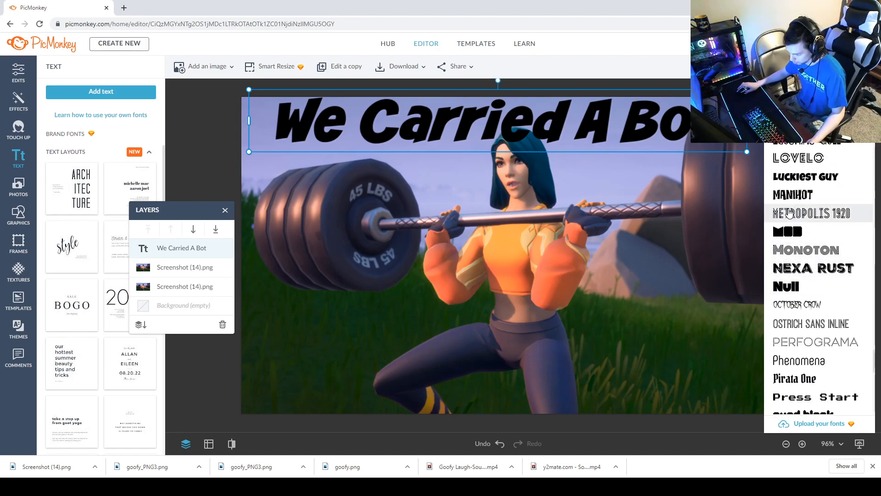
pyautogui.click(795, 192)
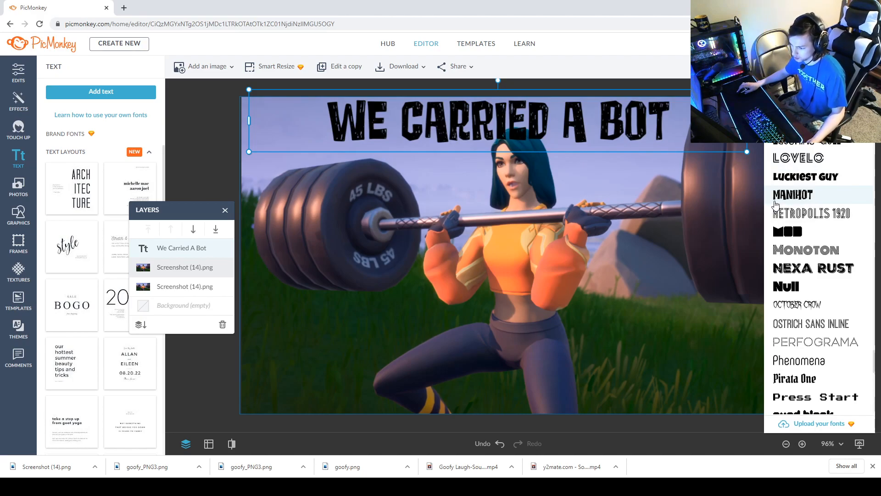
pyautogui.click(818, 178)
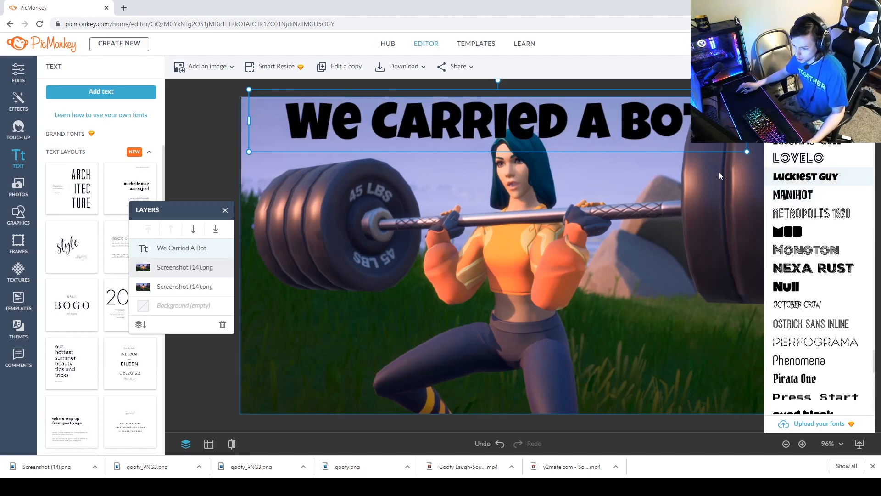
pyautogui.click(562, 123)
pyautogui.moveTo(550, 121); pyautogui.dragTo(548, 126)
# Move the upper screenshot layer above the caption and erase its sky with a size 36 eraser to reveal the text.
pyautogui.moveTo(184, 267); pyautogui.dragTo(174, 243)
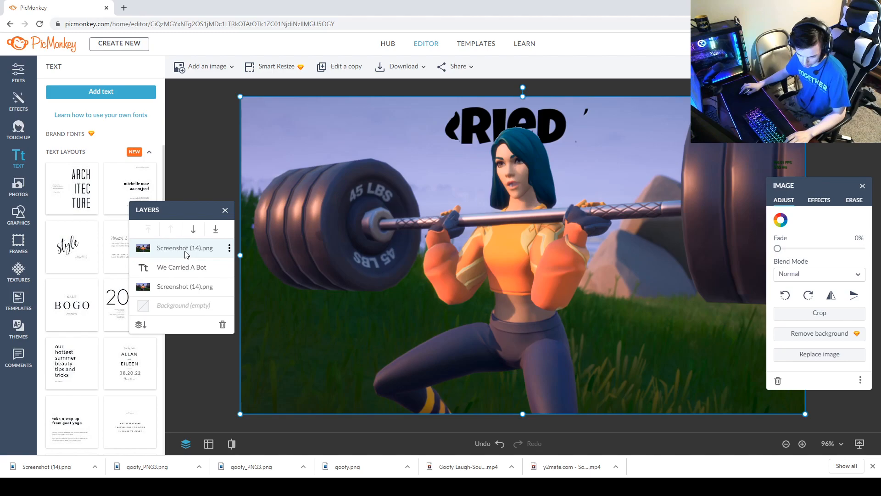
pyautogui.doubleClick(185, 250)
pyautogui.click(853, 200)
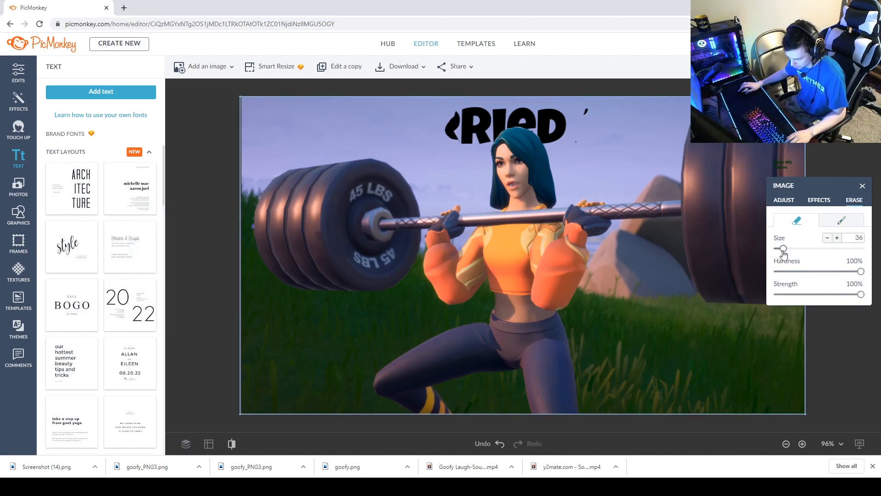
pyautogui.scroll(3, 582, 128)
pyautogui.scroll(-3, 585, 127)
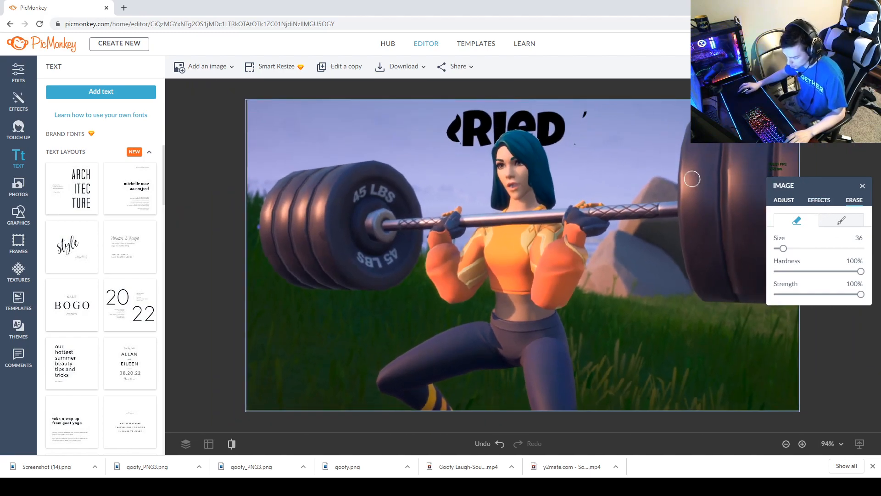
pyautogui.moveTo(591, 130); pyautogui.dragTo(589, 109)
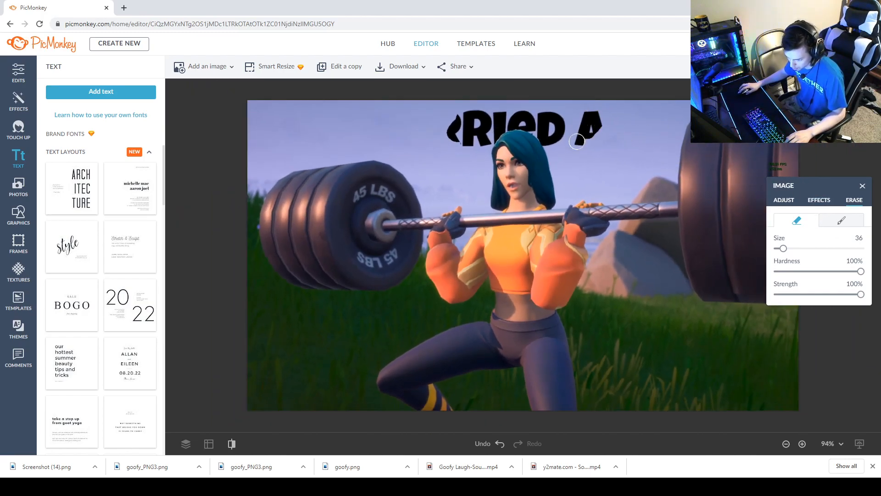
pyautogui.moveTo(611, 119)
pyautogui.mouseDown()
pyautogui.moveTo(640, 136)
pyautogui.moveTo(687, 98)
pyautogui.mouseUp()
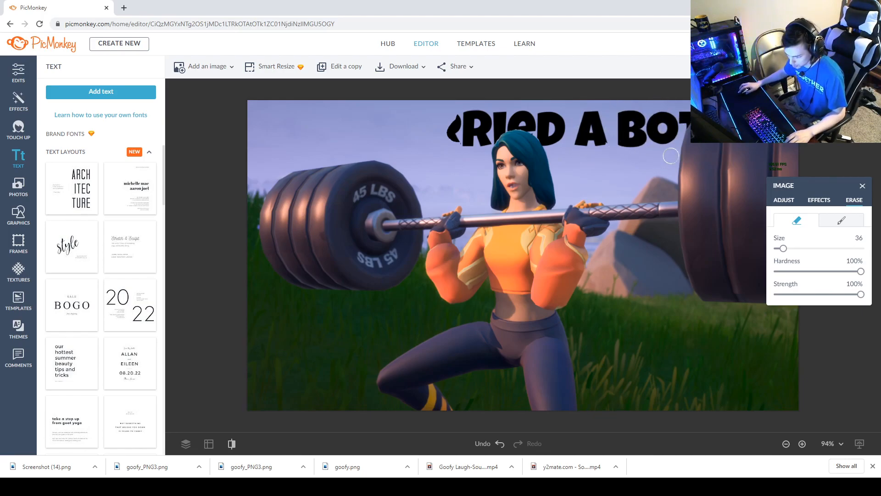
pyautogui.moveTo(452, 145)
pyautogui.mouseDown()
pyautogui.moveTo(456, 110)
pyautogui.moveTo(443, 116)
pyautogui.moveTo(430, 145)
pyautogui.moveTo(420, 142)
pyautogui.moveTo(423, 130)
pyautogui.moveTo(443, 109)
pyautogui.moveTo(418, 124)
pyautogui.moveTo(405, 96)
pyautogui.mouseUp()
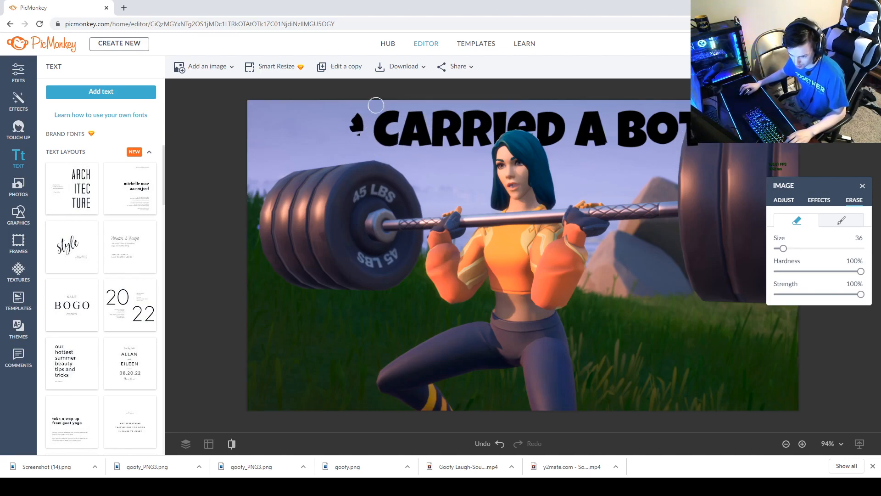
pyautogui.moveTo(375, 106)
pyautogui.mouseDown()
pyautogui.moveTo(314, 144)
pyautogui.moveTo(328, 146)
pyautogui.moveTo(336, 130)
pyautogui.moveTo(298, 139)
pyautogui.moveTo(288, 119)
pyautogui.mouseUp()
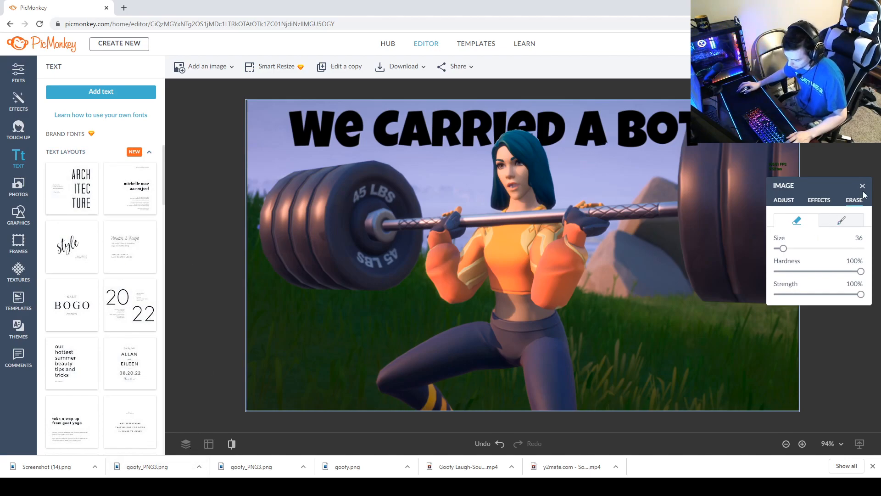
# Select the caption layer and color the word BOT green.
pyautogui.click(186, 444)
pyautogui.click(174, 267)
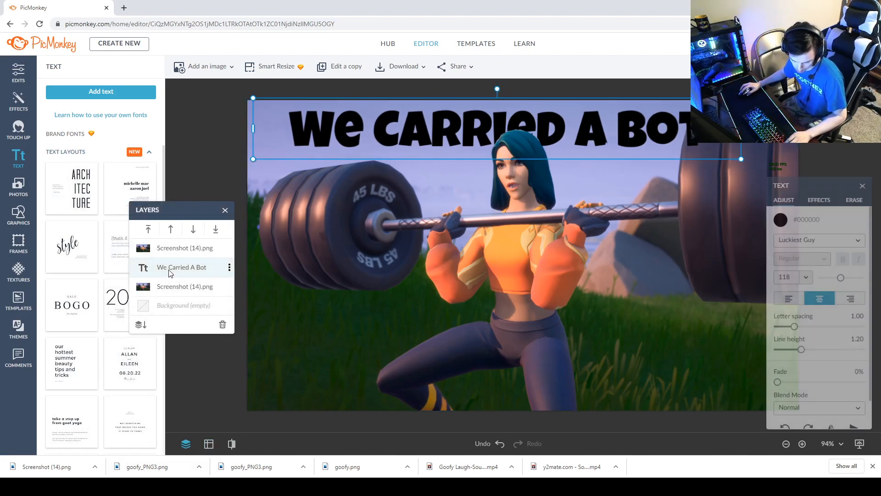
pyautogui.click(780, 219)
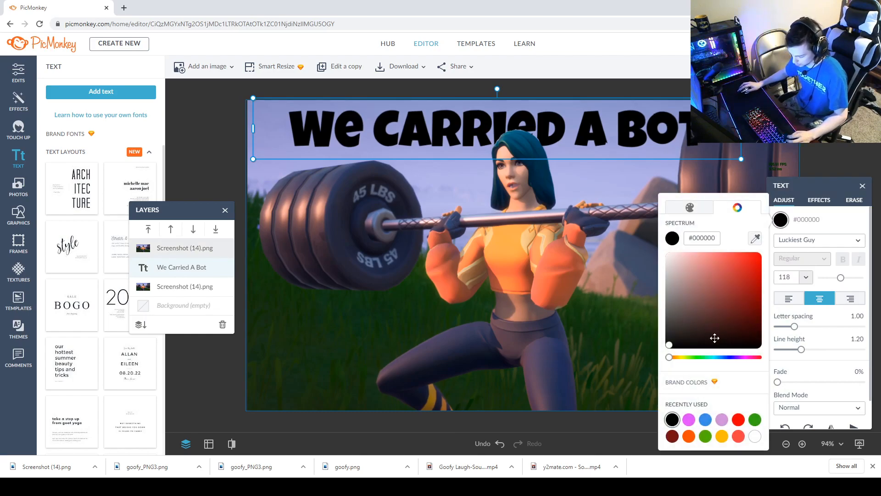
pyautogui.click(722, 419)
pyautogui.click(673, 420)
pyautogui.moveTo(684, 125); pyautogui.dragTo(573, 102)
pyautogui.click(780, 220)
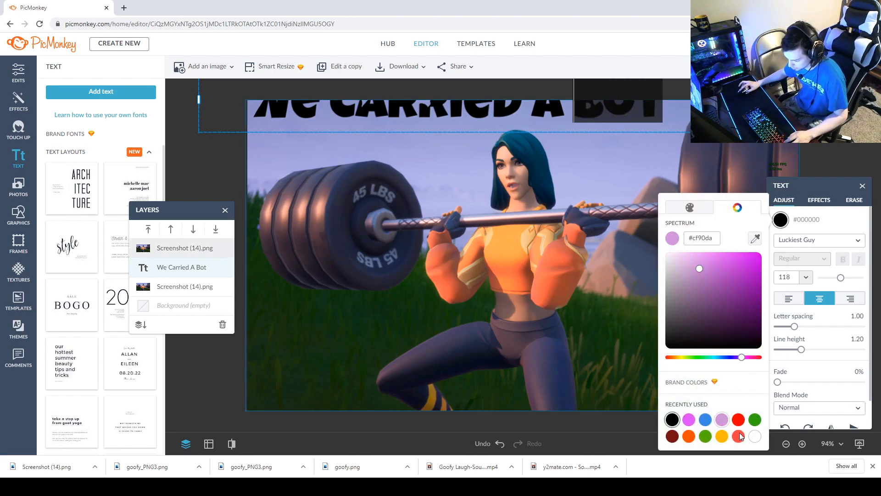
pyautogui.click(705, 435)
# Color the letter A in the caption yellow.
pyautogui.moveTo(561, 104); pyautogui.dragTo(532, 105)
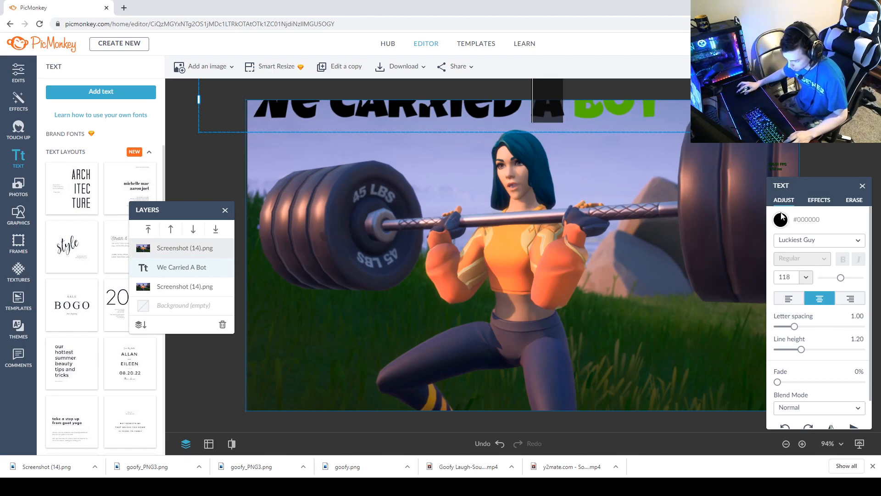
pyautogui.click(782, 226)
pyautogui.click(705, 436)
pyautogui.click(721, 436)
# Color the word CARRIED orange (#FF4E00).
pyautogui.moveTo(521, 104); pyautogui.dragTo(359, 105)
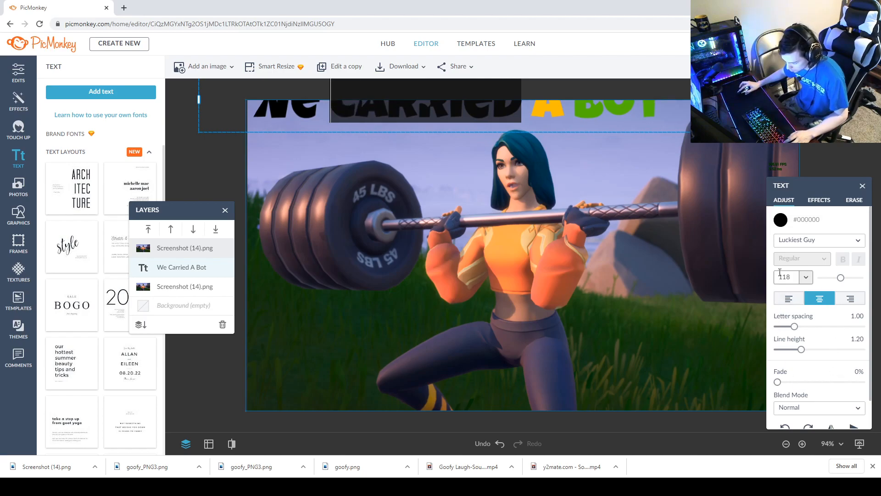
pyautogui.click(780, 220)
pyautogui.click(721, 436)
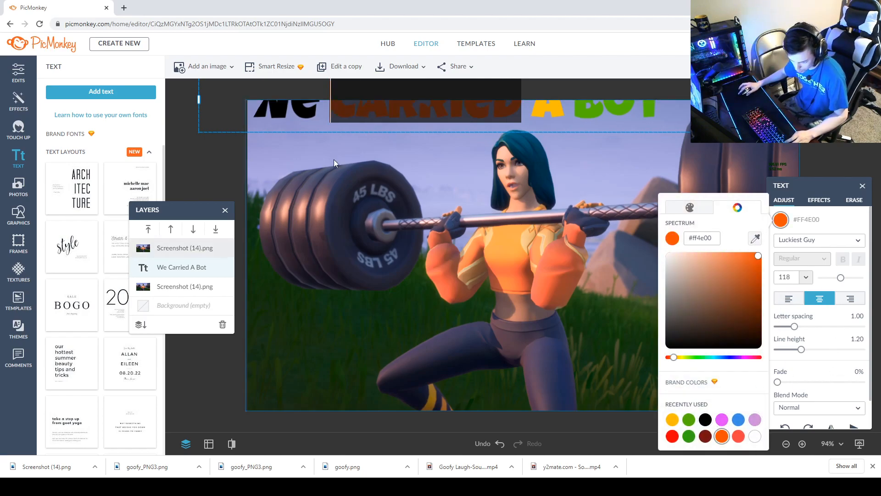
# Color the word We in the caption red (#FF0000).
pyautogui.click(313, 112)
pyautogui.doubleClick(308, 114)
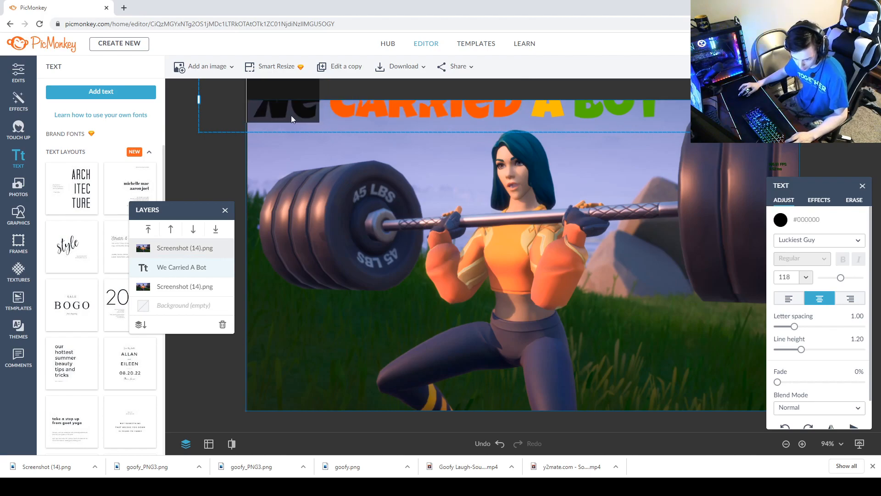
pyautogui.click(781, 220)
pyautogui.click(691, 436)
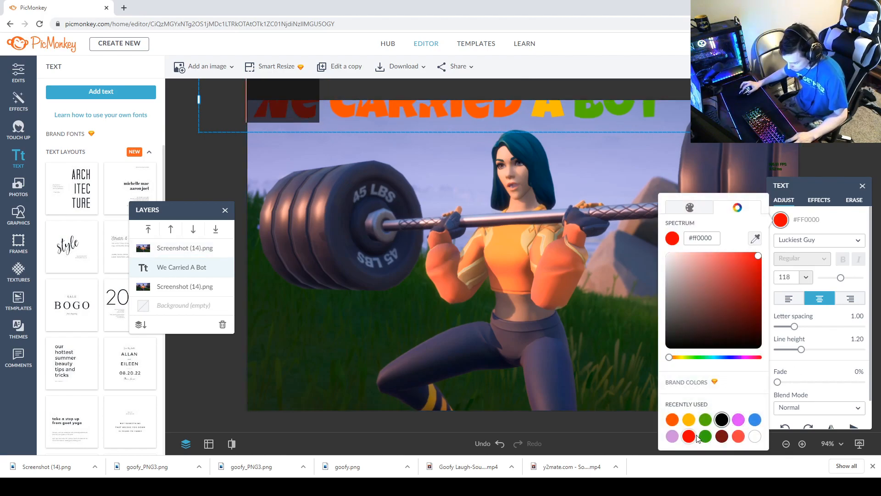
pyautogui.click(437, 117)
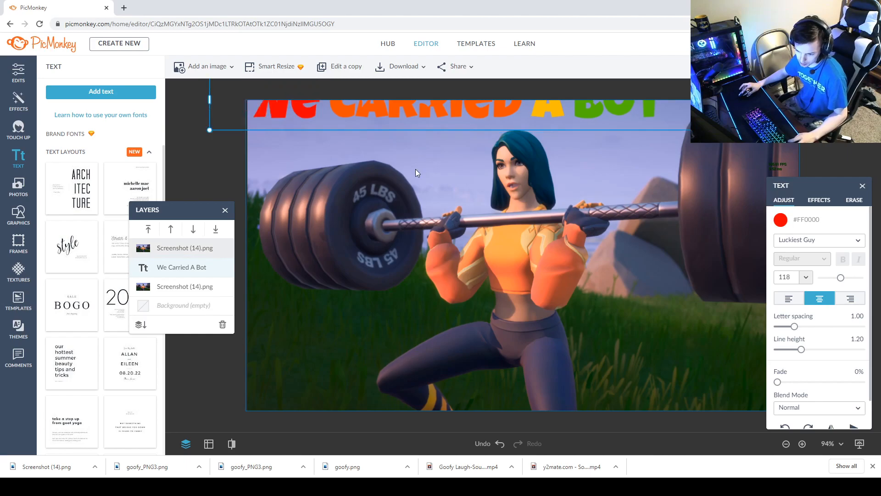
# Move the caption down so it sits fully inside the canvas top.
pyautogui.moveTo(437, 114); pyautogui.dragTo(481, 141)
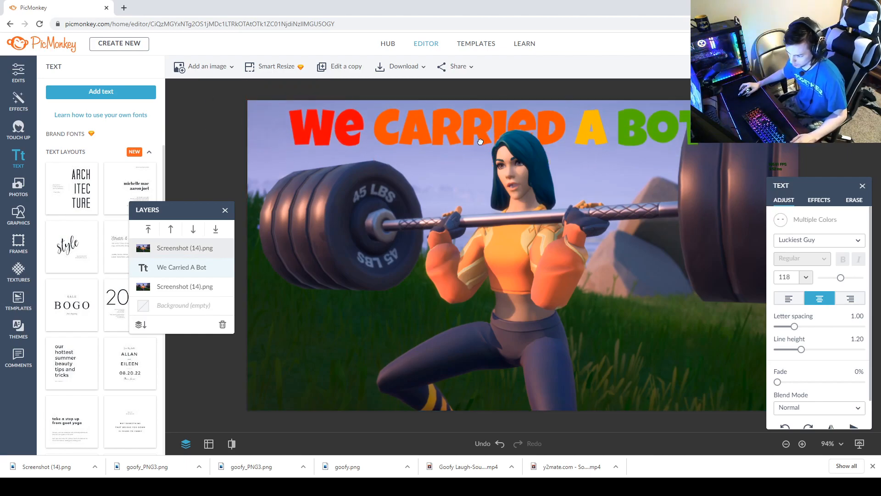
pyautogui.click(477, 135)
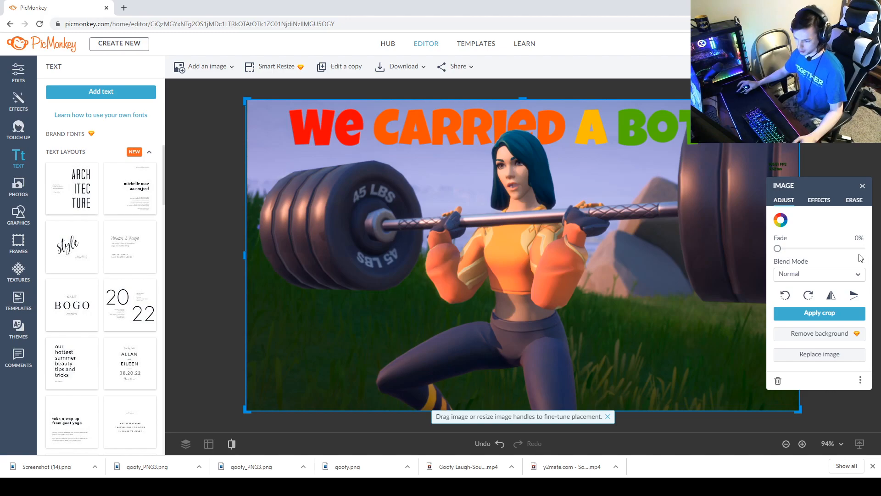
pyautogui.click(862, 186)
pyautogui.click(185, 443)
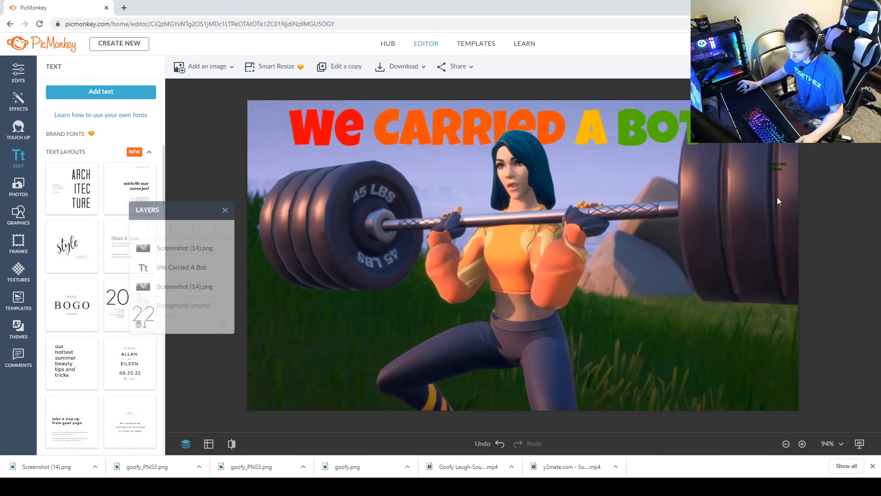
# Select all the caption text and add a black outline effect to it.
pyautogui.click(157, 266)
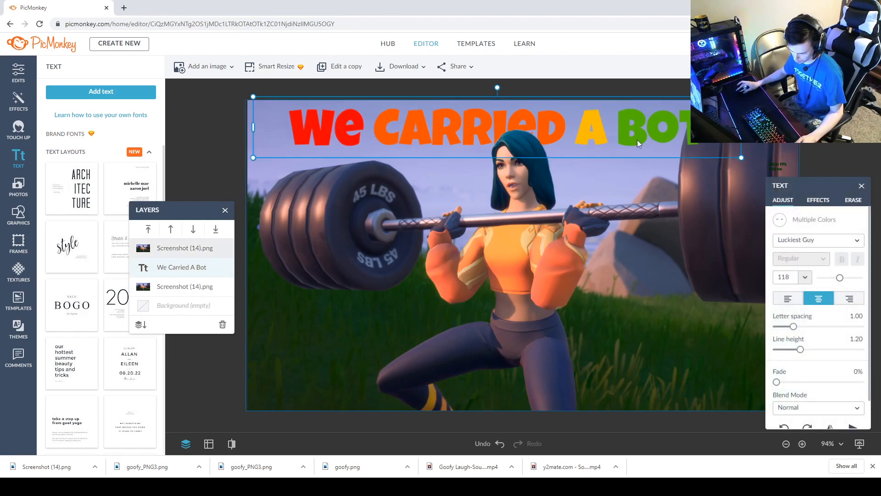
pyautogui.doubleClick(303, 124)
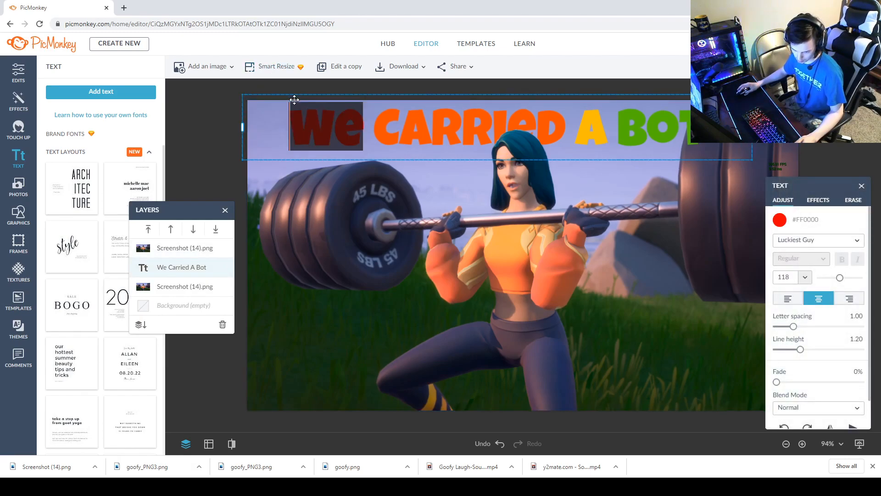
pyautogui.click(369, 125)
pyautogui.moveTo(298, 124); pyautogui.dragTo(706, 126)
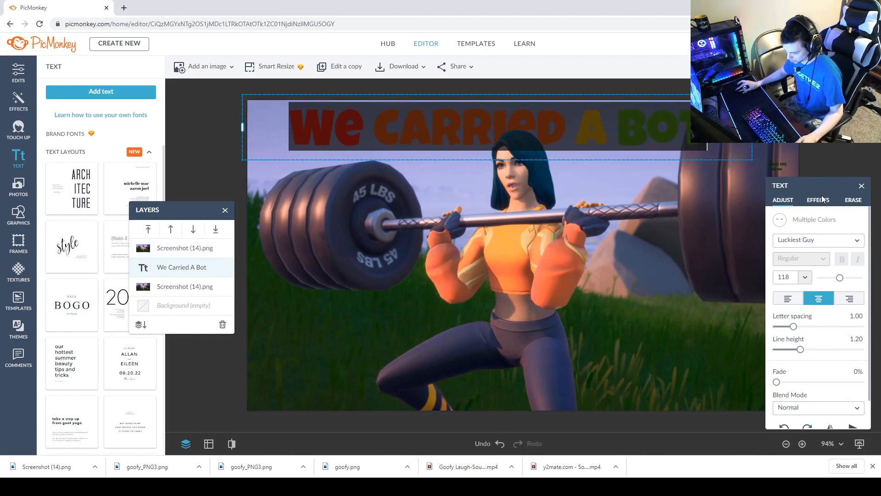
pyautogui.click(819, 200)
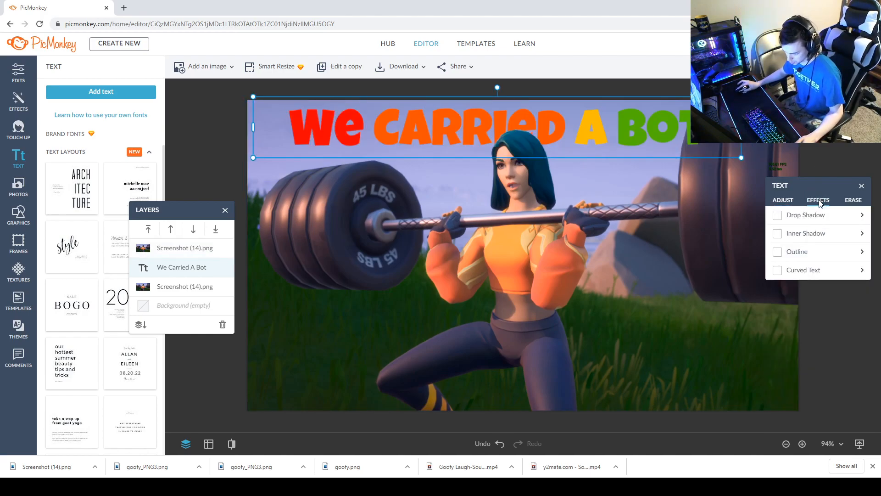
pyautogui.click(778, 251)
pyautogui.click(781, 276)
pyautogui.moveTo(737, 304); pyautogui.dragTo(634, 359)
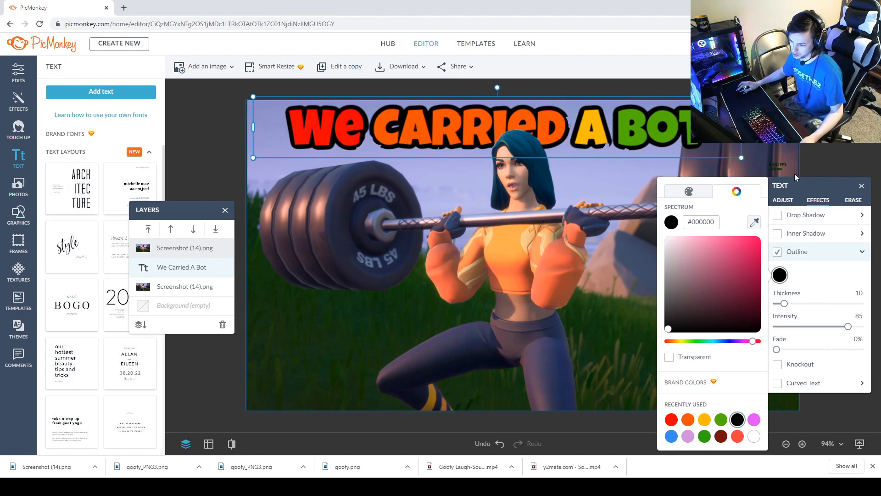
pyautogui.click(821, 185)
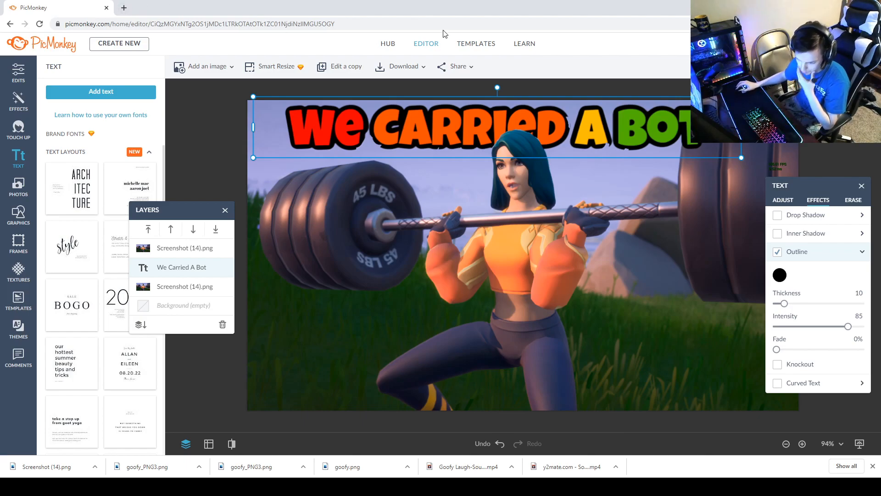
# Add a skull clipart image from the computer to the canvas.
pyautogui.click(853, 200)
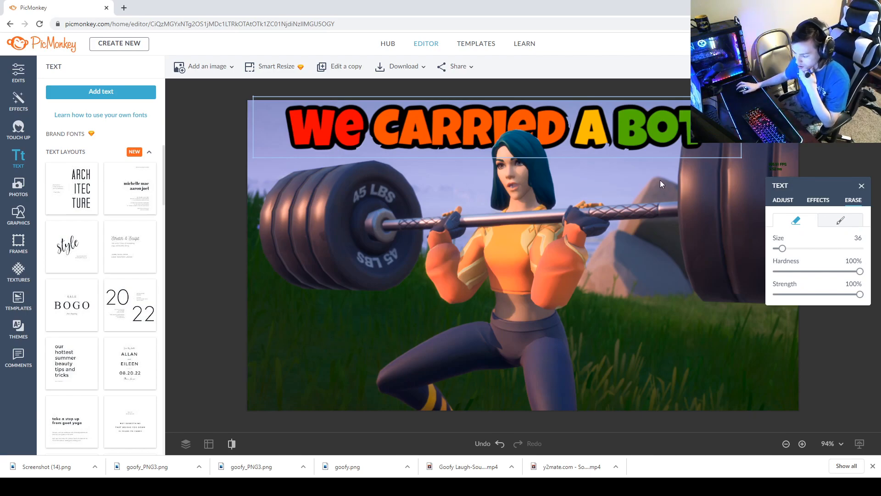
pyautogui.click(861, 186)
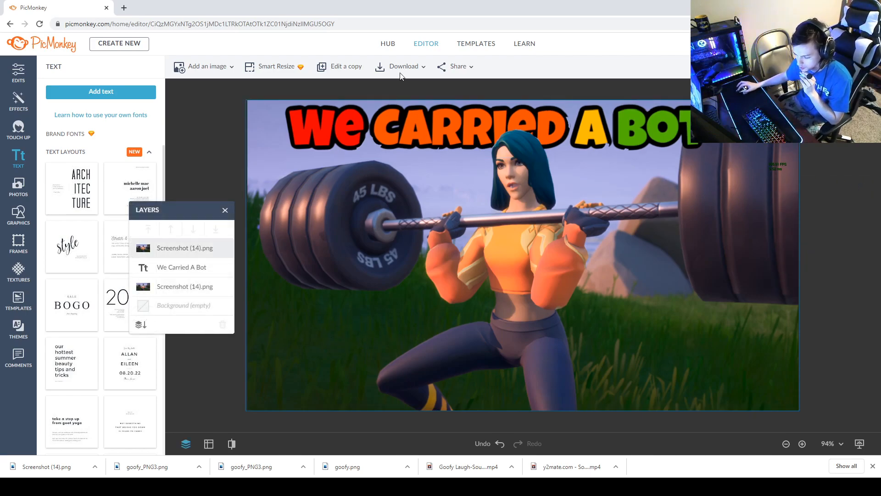
pyautogui.click(213, 67)
pyautogui.click(209, 107)
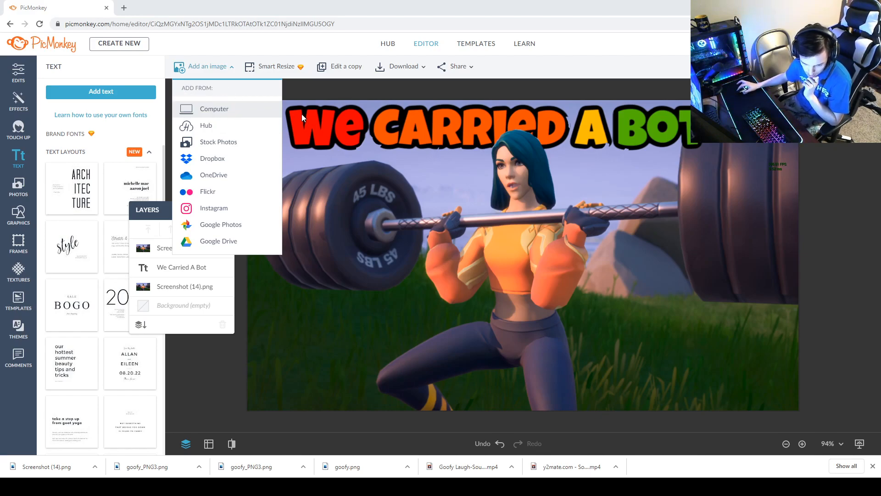
pyautogui.doubleClick(309, 142)
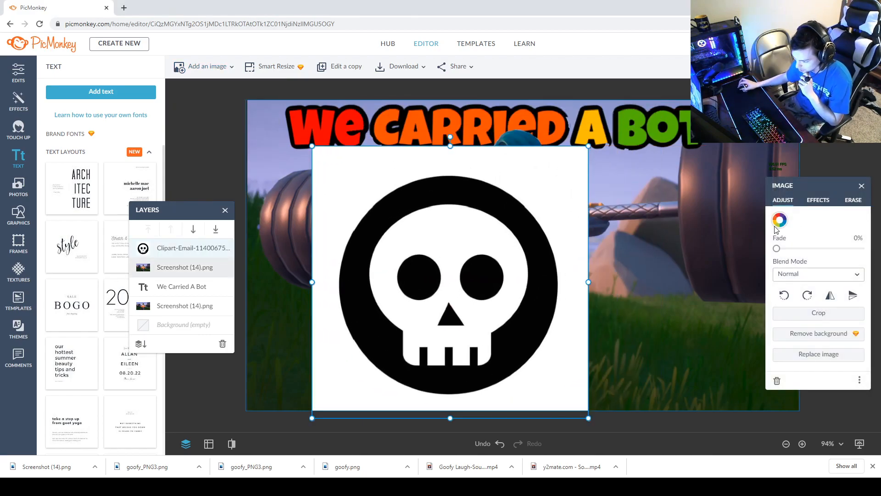
# Erase the white background around the skull clipart with the size 36 eraser.
pyautogui.click(852, 198)
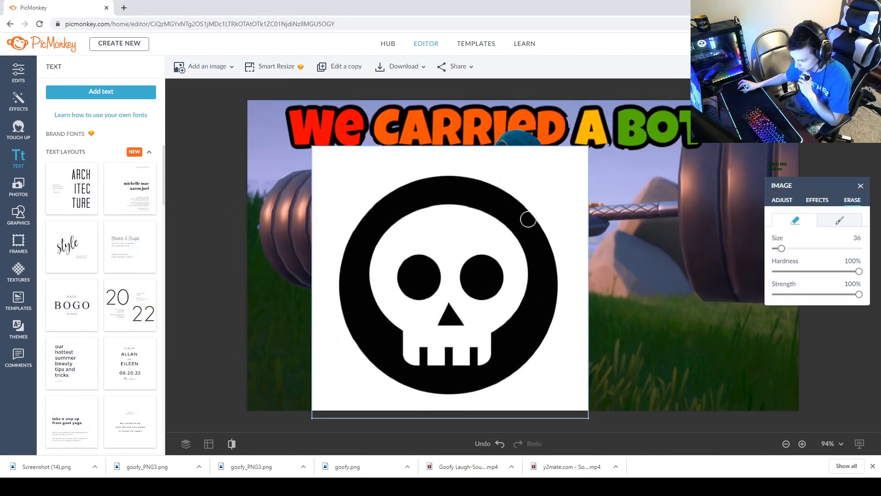
pyautogui.moveTo(549, 202)
pyautogui.mouseDown()
pyautogui.moveTo(532, 159)
pyautogui.moveTo(553, 146)
pyautogui.moveTo(487, 155)
pyautogui.moveTo(402, 148)
pyautogui.moveTo(508, 138)
pyautogui.moveTo(465, 149)
pyautogui.moveTo(334, 142)
pyautogui.mouseUp()
pyautogui.moveTo(279, 185); pyautogui.dragTo(299, 177)
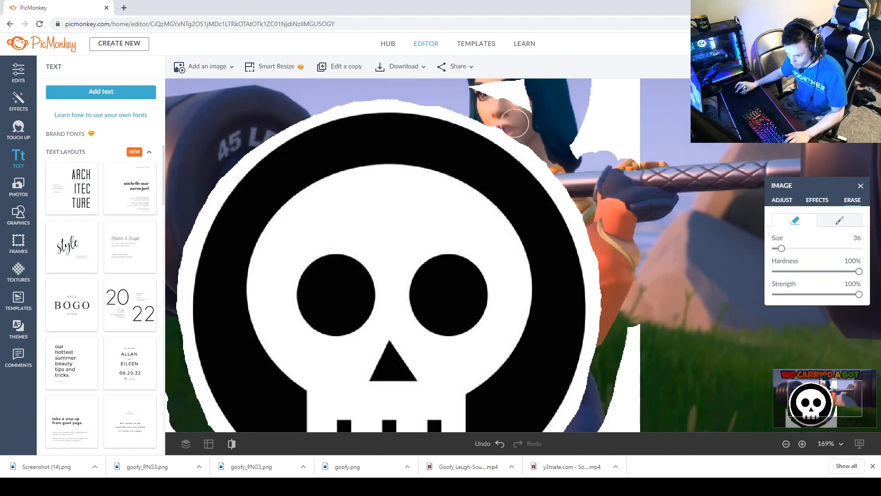
pyautogui.moveTo(514, 123)
pyautogui.mouseDown()
pyautogui.moveTo(496, 112)
pyautogui.moveTo(585, 128)
pyautogui.moveTo(478, 84)
pyautogui.moveTo(535, 92)
pyautogui.mouseUp()
pyautogui.scroll(-5, 551, 94)
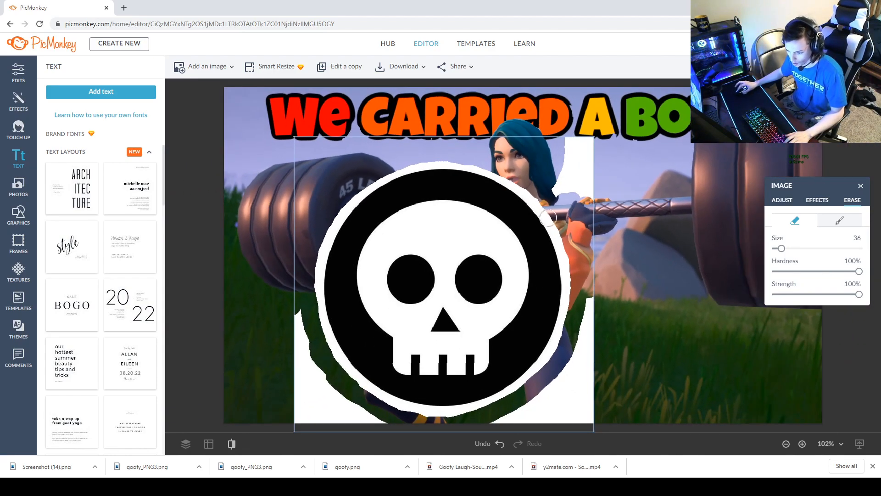
pyautogui.moveTo(553, 202)
pyautogui.mouseDown()
pyautogui.moveTo(562, 185)
pyautogui.moveTo(575, 126)
pyautogui.moveTo(561, 144)
pyautogui.moveTo(582, 131)
pyautogui.moveTo(595, 138)
pyautogui.moveTo(596, 216)
pyautogui.moveTo(586, 138)
pyautogui.mouseUp()
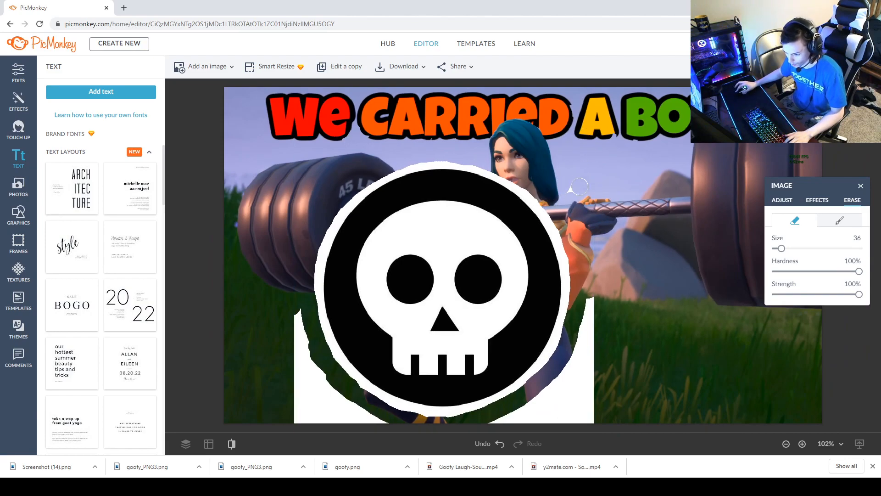
pyautogui.moveTo(591, 234)
pyautogui.mouseDown()
pyautogui.moveTo(599, 295)
pyautogui.moveTo(584, 366)
pyautogui.moveTo(491, 423)
pyautogui.moveTo(629, 388)
pyautogui.moveTo(537, 407)
pyautogui.moveTo(521, 422)
pyautogui.moveTo(583, 391)
pyautogui.moveTo(585, 381)
pyautogui.moveTo(568, 391)
pyautogui.moveTo(591, 433)
pyautogui.mouseUp()
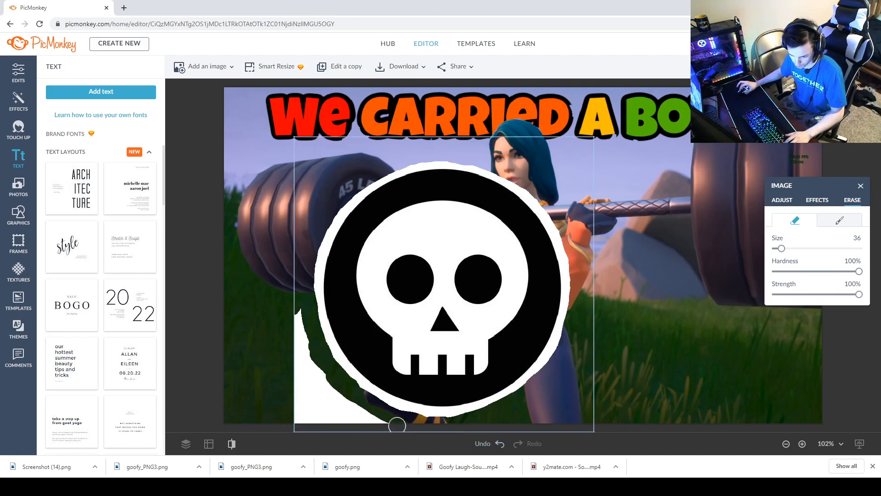
pyautogui.moveTo(389, 420)
pyautogui.mouseDown()
pyautogui.moveTo(346, 404)
pyautogui.moveTo(324, 380)
pyautogui.moveTo(296, 310)
pyautogui.mouseUp()
pyautogui.moveTo(299, 342)
pyautogui.mouseDown()
pyautogui.moveTo(316, 381)
pyautogui.moveTo(376, 428)
pyautogui.moveTo(328, 413)
pyautogui.moveTo(293, 366)
pyautogui.moveTo(298, 395)
pyautogui.moveTo(326, 430)
pyautogui.moveTo(308, 415)
pyautogui.mouseUp()
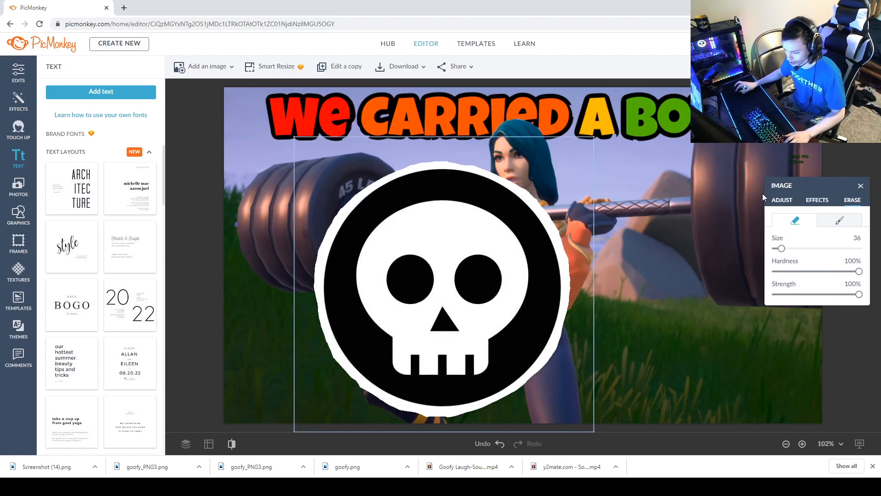
# Add a black outline effect to the skull image.
pyautogui.click(814, 200)
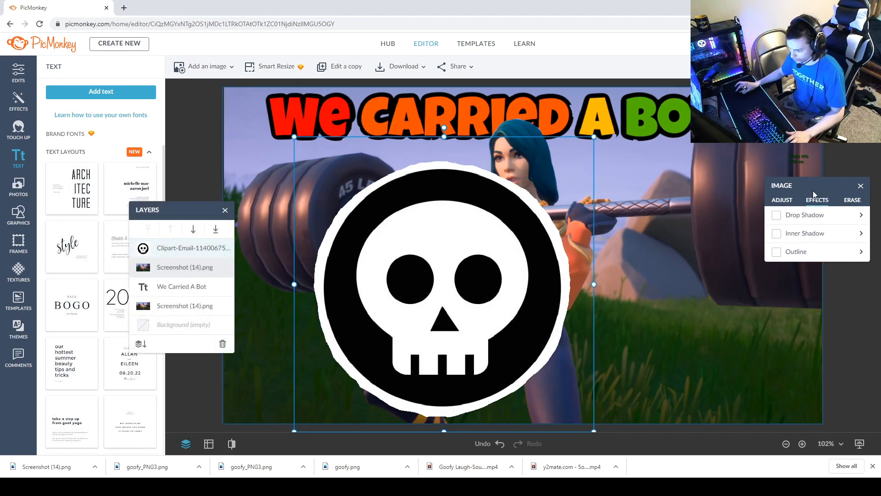
pyautogui.click(777, 251)
pyautogui.click(779, 275)
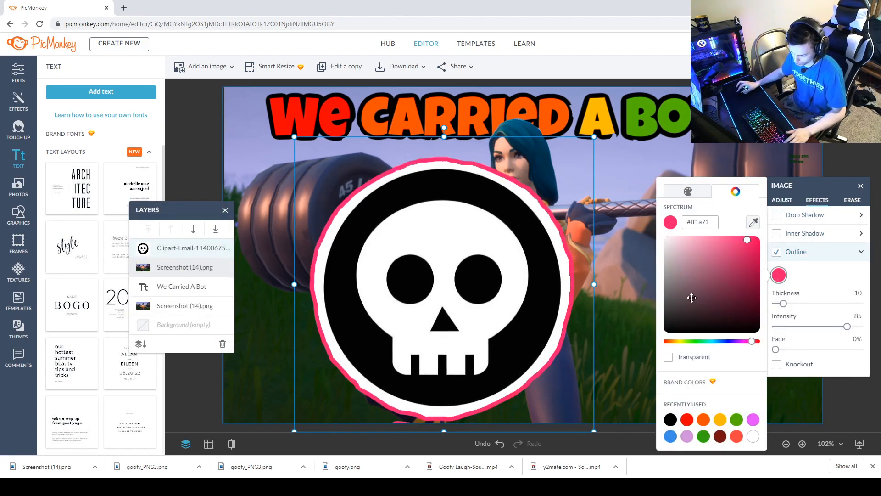
pyautogui.click(668, 418)
# Move the skull to the right and shrink it from its corner.
pyautogui.click(513, 242)
pyautogui.moveTo(513, 242); pyautogui.dragTo(704, 198)
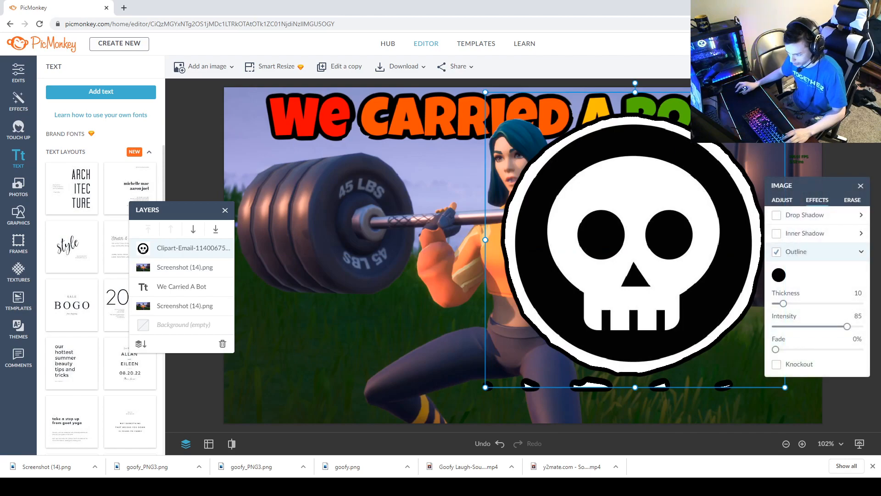
pyautogui.moveTo(785, 92); pyautogui.dragTo(731, 146)
# Erase the stray outline fragments beneath the skull.
pyautogui.click(852, 199)
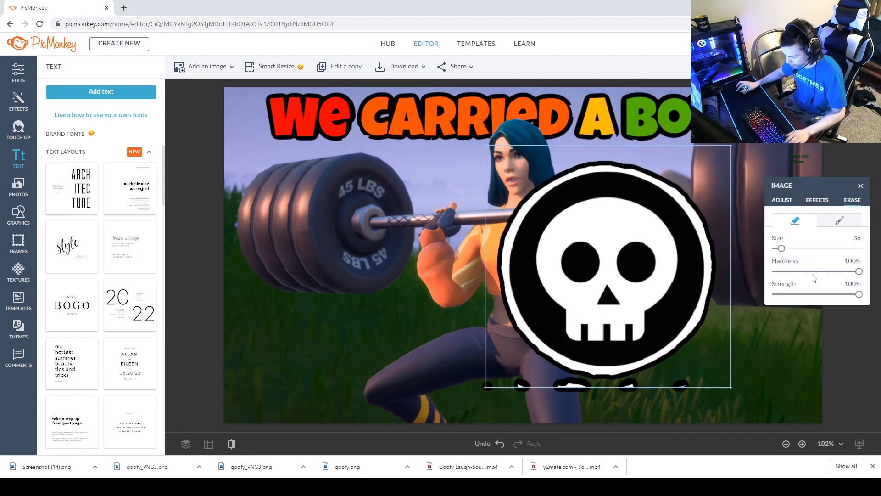
pyautogui.moveTo(684, 384); pyautogui.dragTo(460, 381)
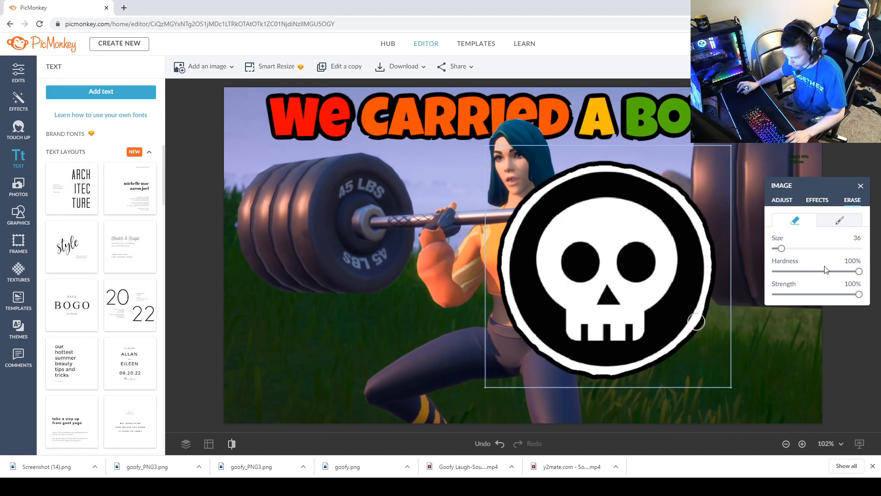
pyautogui.click(861, 188)
# Shrink the skull, place it in the canvas's lower-left corner, and tilt it slightly.
pyautogui.moveTo(651, 261)
pyautogui.mouseDown()
pyautogui.moveTo(360, 345)
pyautogui.moveTo(371, 296)
pyautogui.moveTo(389, 306)
pyautogui.mouseUp()
pyautogui.moveTo(467, 192); pyautogui.dragTo(275, 323)
pyautogui.moveTo(285, 365); pyautogui.dragTo(277, 364)
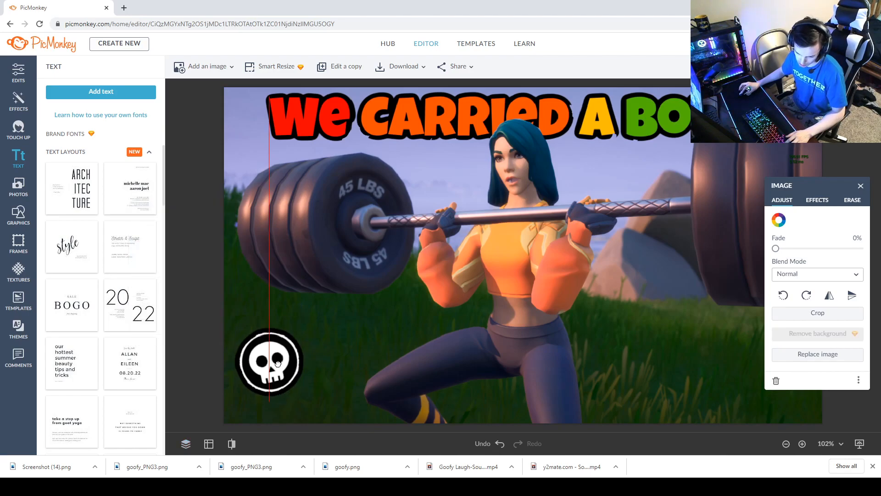
pyautogui.moveTo(277, 364); pyautogui.dragTo(281, 362)
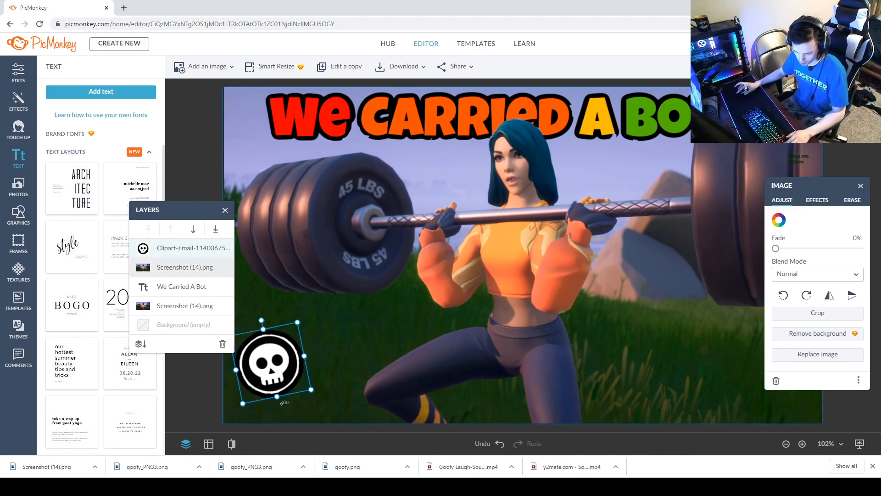
# Copy and paste the caption, then move the duplicate to the bottom beside the skull.
pyautogui.click(668, 380)
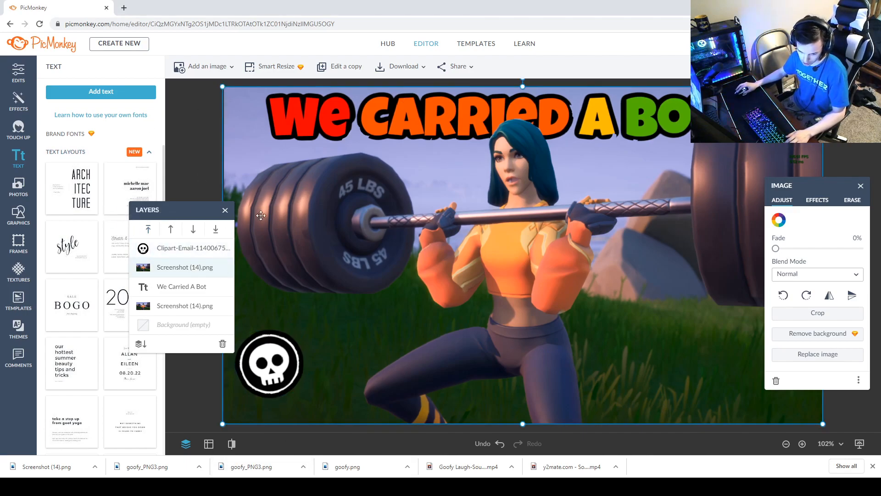
pyautogui.click(288, 144)
pyautogui.rightClick(345, 113)
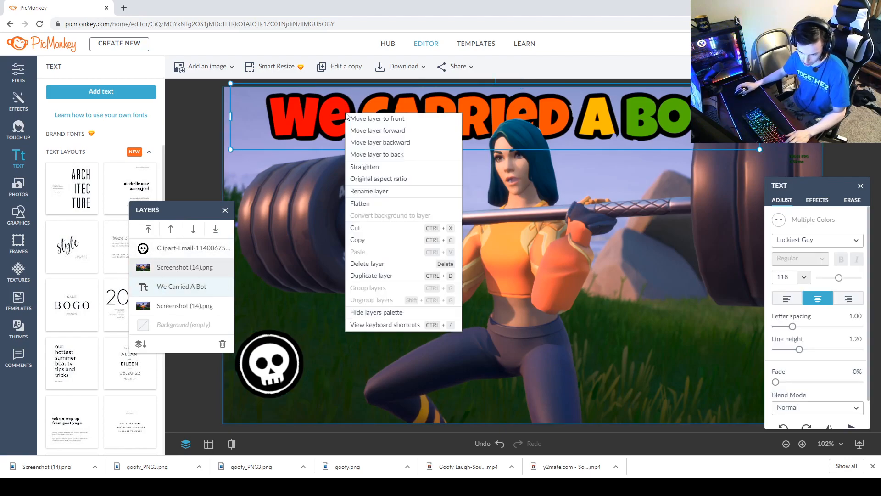
pyautogui.click(363, 240)
pyautogui.rightClick(351, 300)
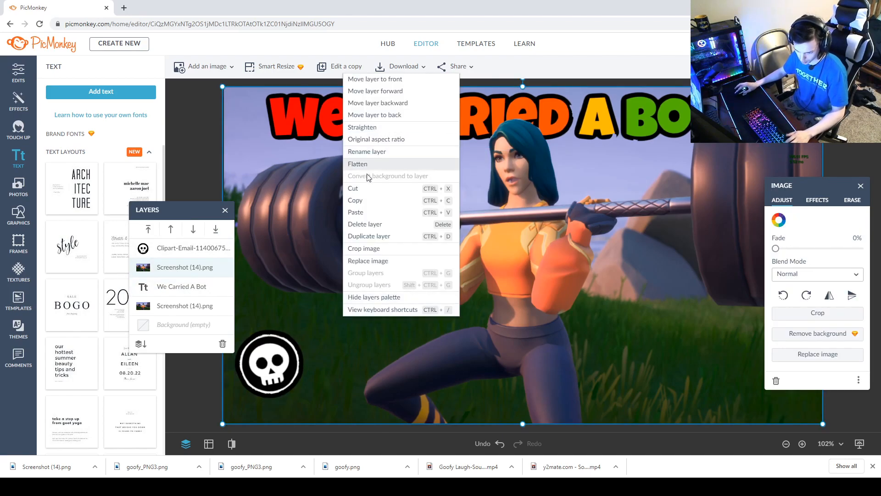
pyautogui.click(359, 211)
pyautogui.moveTo(397, 124); pyautogui.dragTo(444, 352)
# Change the duplicated caption's text to 11 and color it light purple #CF90DA.
pyautogui.doubleClick(614, 353)
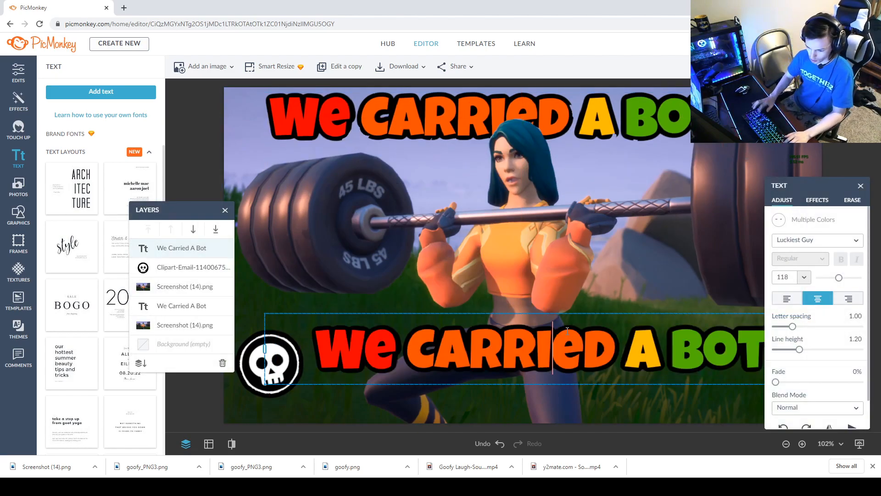
pyautogui.write('11')
pyautogui.moveTo(562, 326); pyautogui.dragTo(409, 342)
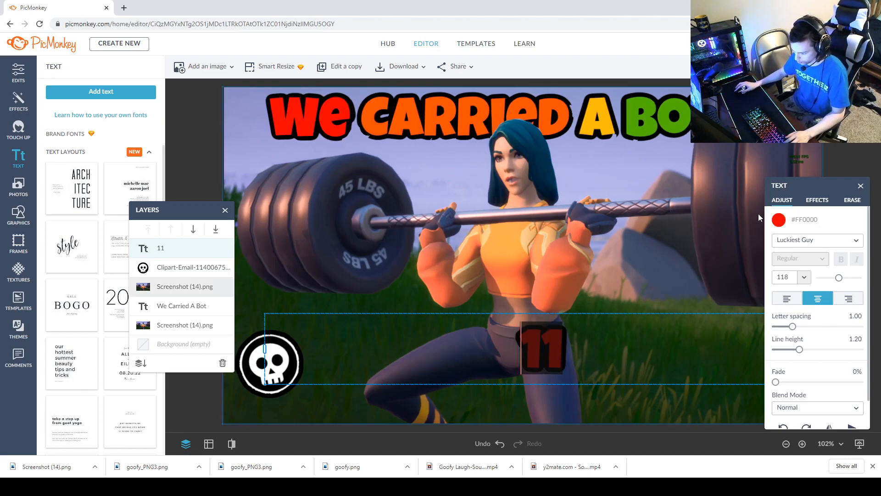
pyautogui.click(779, 220)
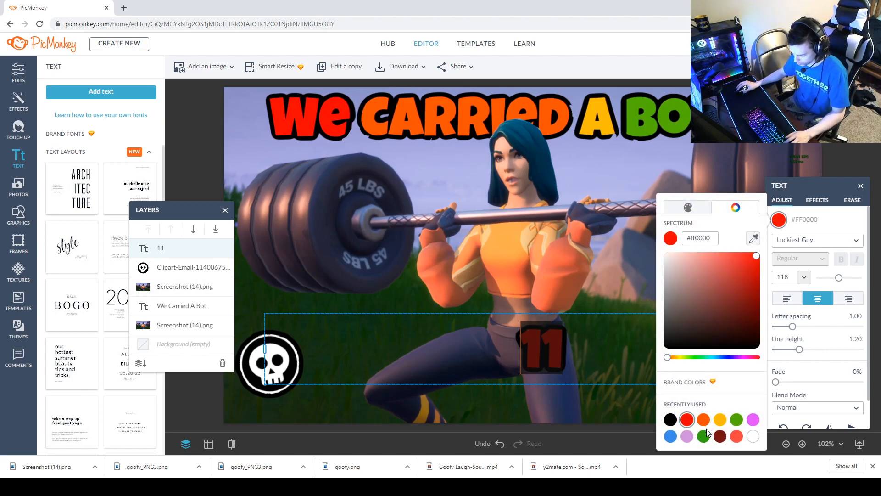
pyautogui.click(687, 435)
# Enlarge the 11 slightly and position it right beside the skull in the lower-left corner.
pyautogui.click(439, 404)
pyautogui.moveTo(550, 332); pyautogui.dragTo(327, 313)
pyautogui.moveTo(587, 254); pyautogui.dragTo(601, 247)
pyautogui.moveTo(362, 348); pyautogui.dragTo(335, 346)
pyautogui.press('Down')
pyautogui.press('Down')
pyautogui.press('Down')
pyautogui.press('Down')
pyautogui.press('Right')
pyautogui.press('Right')
pyautogui.press('Right')
pyautogui.press('Down')
pyautogui.press('Down')
pyautogui.press('Down')
pyautogui.press('Down')
pyautogui.press('Down')
pyautogui.press('Down')
pyautogui.press('Up')
pyautogui.press('Up')
pyautogui.press('Up')
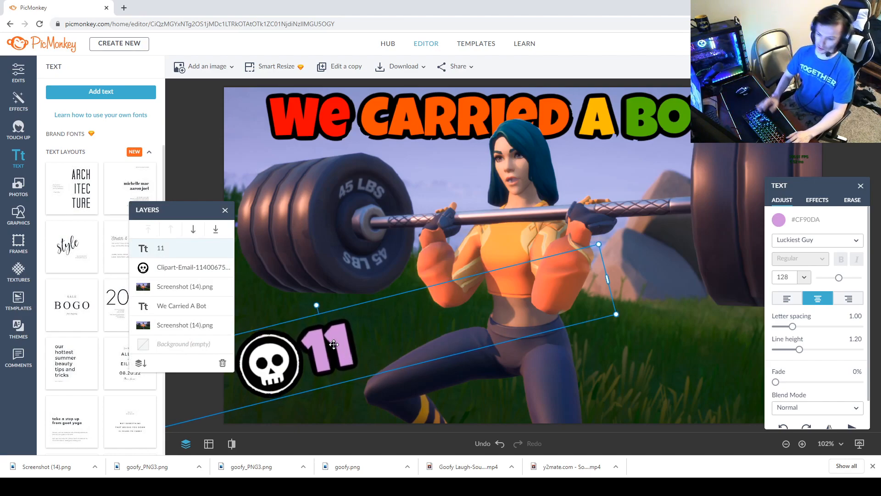
# Tilt the 11 to match the skull's angle and nudge it closer to the skull.
pyautogui.moveTo(316, 305); pyautogui.dragTo(334, 273)
pyautogui.moveTo(327, 354); pyautogui.dragTo(334, 365)
pyautogui.press('Left')
pyautogui.press('Left')
pyautogui.press('Left')
pyautogui.press('Left')
pyautogui.press('Left')
pyautogui.press('Left')
pyautogui.press('Left')
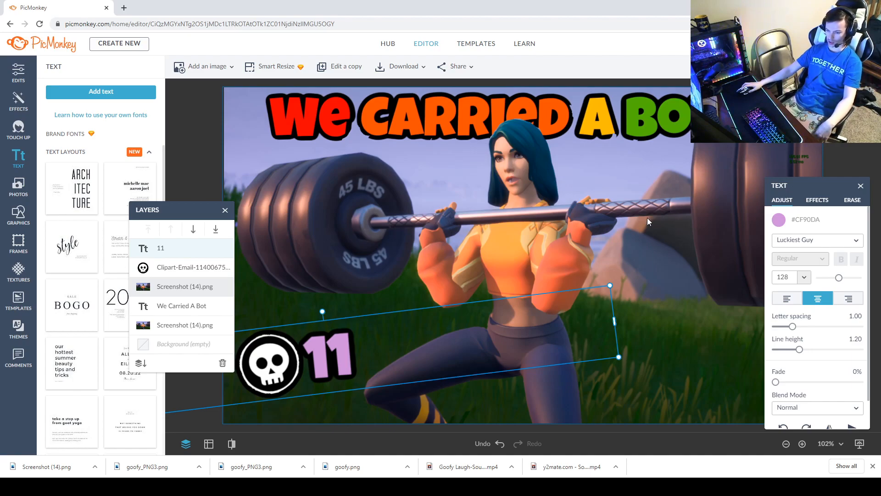
# Deselect the layers and zoom in and out to review the finished thumbnail.
pyautogui.click(519, 145)
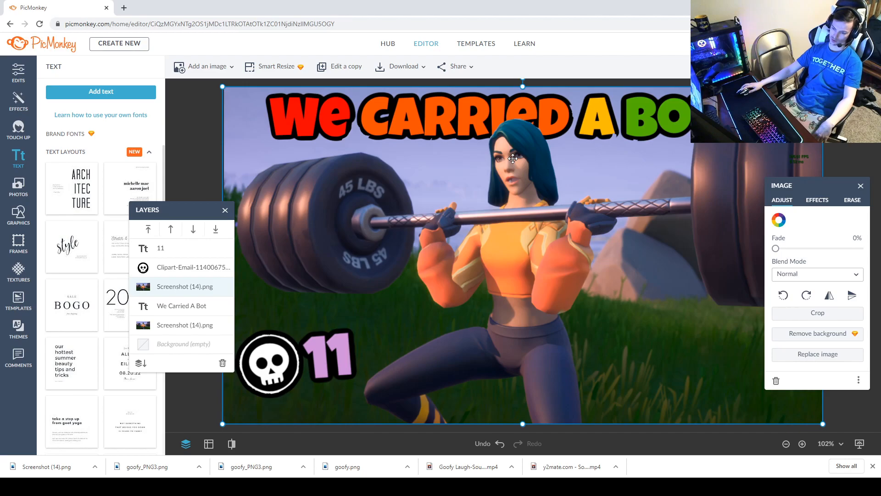
pyautogui.scroll(3, 453, 129)
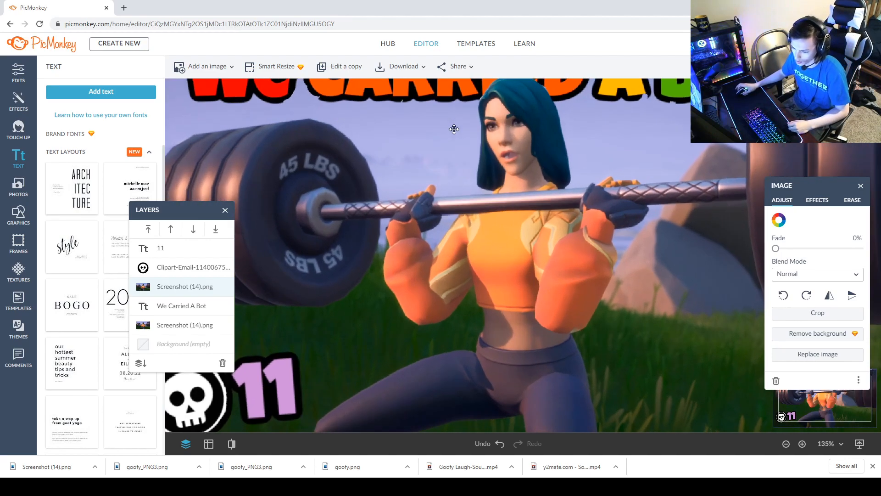
pyautogui.scroll(-5, 325, 211)
pyautogui.scroll(5, 326, 211)
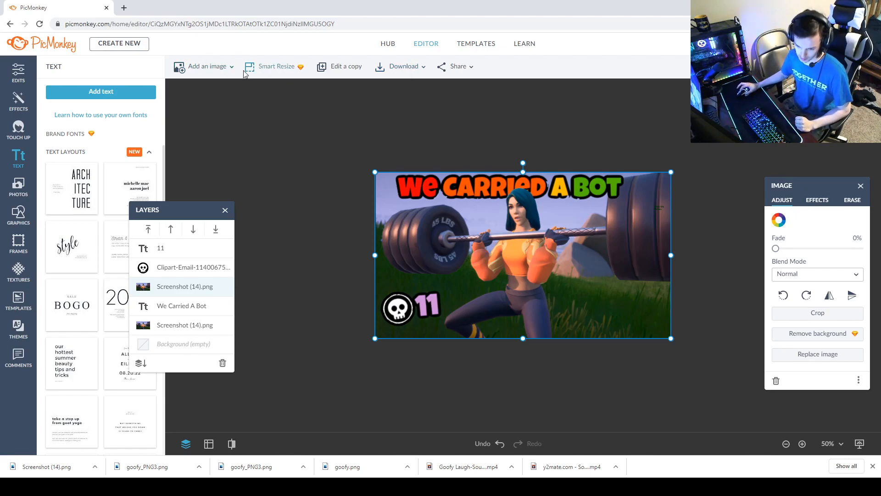
# Open the earlier 'How Many Kills??' thumbnail from the hub and zoom out to compare it.
pyautogui.click(388, 44)
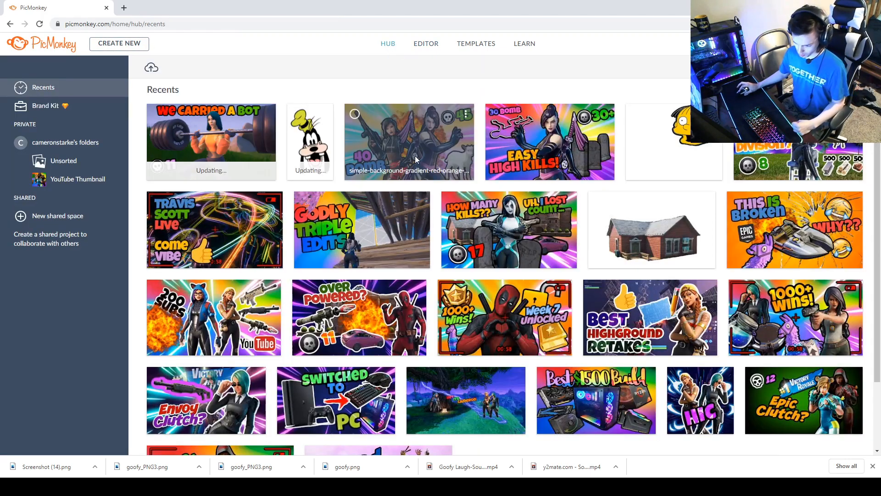
pyautogui.doubleClick(542, 239)
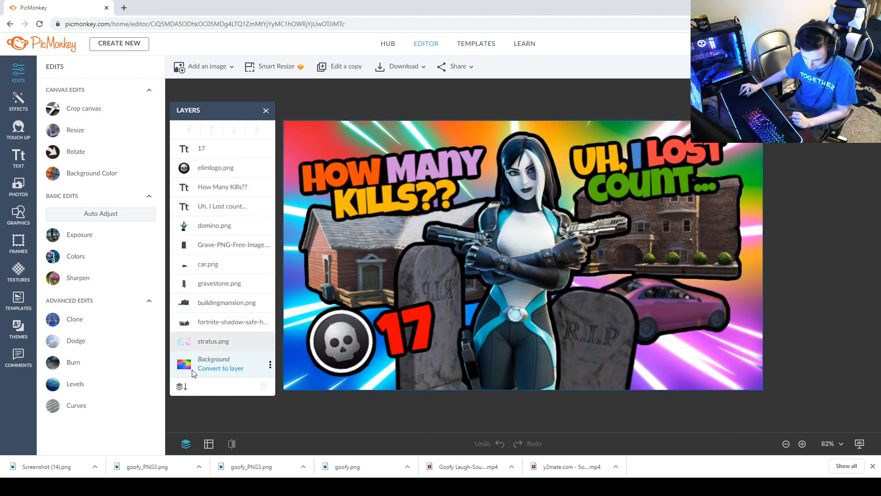
pyautogui.click(179, 367)
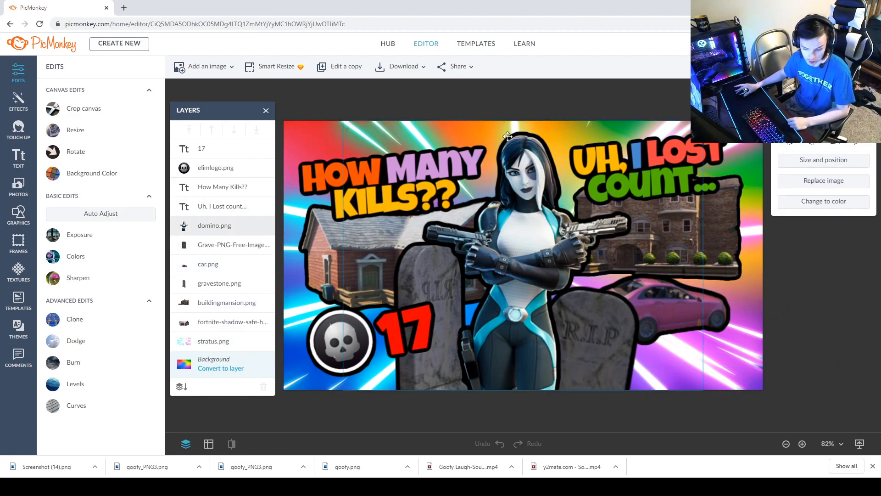
pyautogui.scroll(1, 339, 211)
pyautogui.scroll(-3, 334, 254)
pyautogui.scroll(-3, 333, 253)
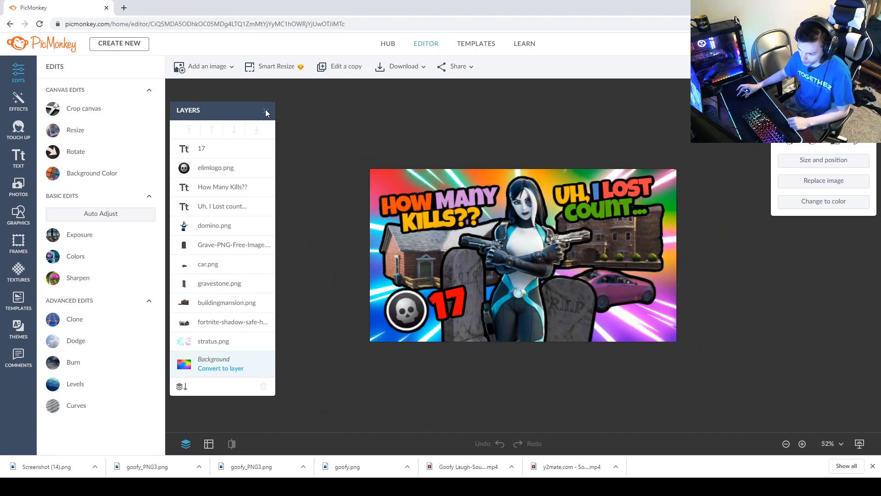
# Return to the hub and reopen the 'We Carried A Bot' thumbnail in the editor.
pyautogui.click(389, 46)
pyautogui.click(347, 115)
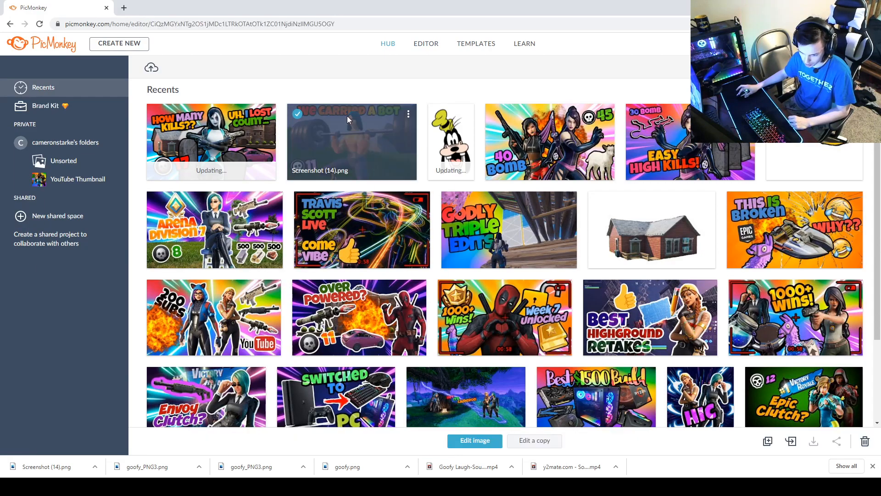
pyautogui.click(348, 119)
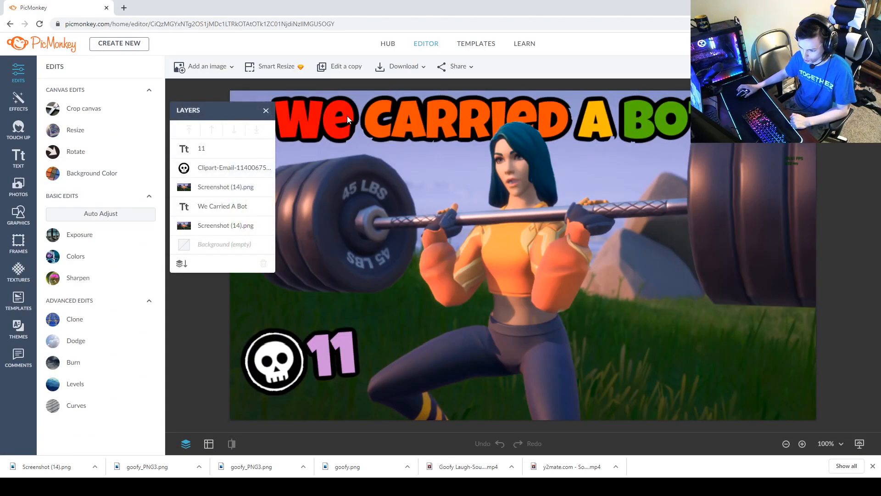